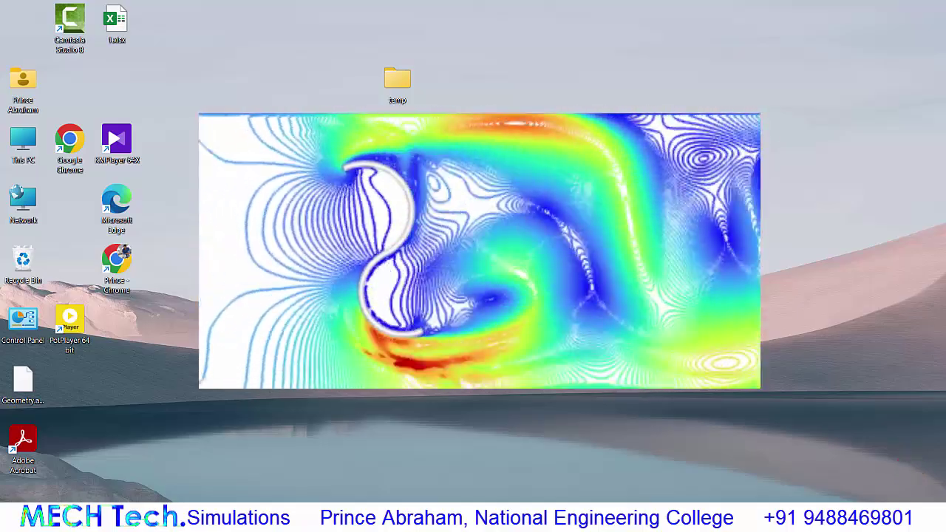
# Open Workbench, add a Fluid Flow (Fluent) system to the project schematic and start a new DesignModeler geometry for it.
pyautogui.press('super')
pyautogui.moveTo(61, 207); pyautogui.dragTo(243, 142)
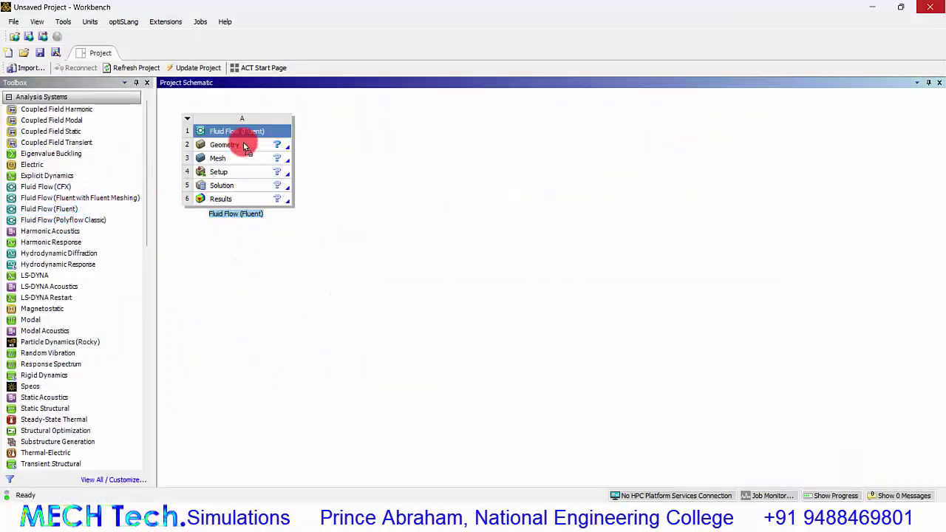
pyautogui.rightClick(250, 145)
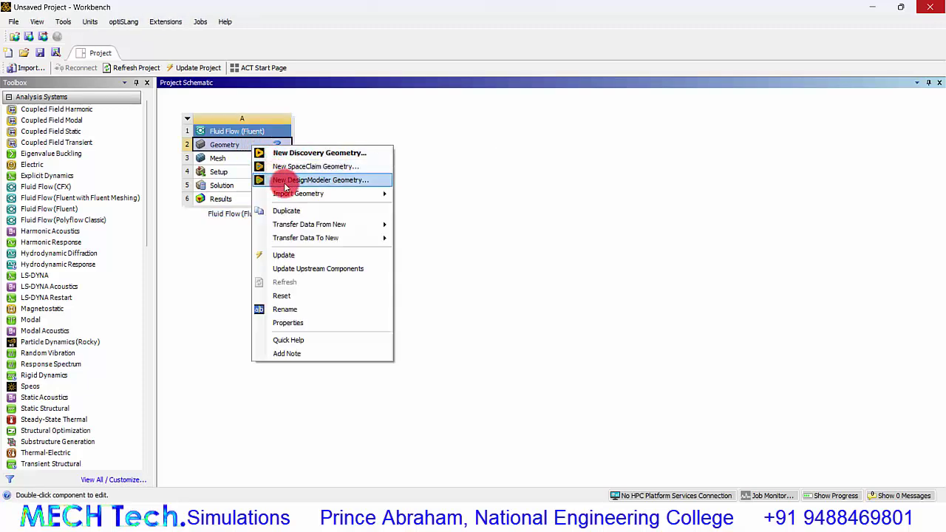
pyautogui.click(286, 187)
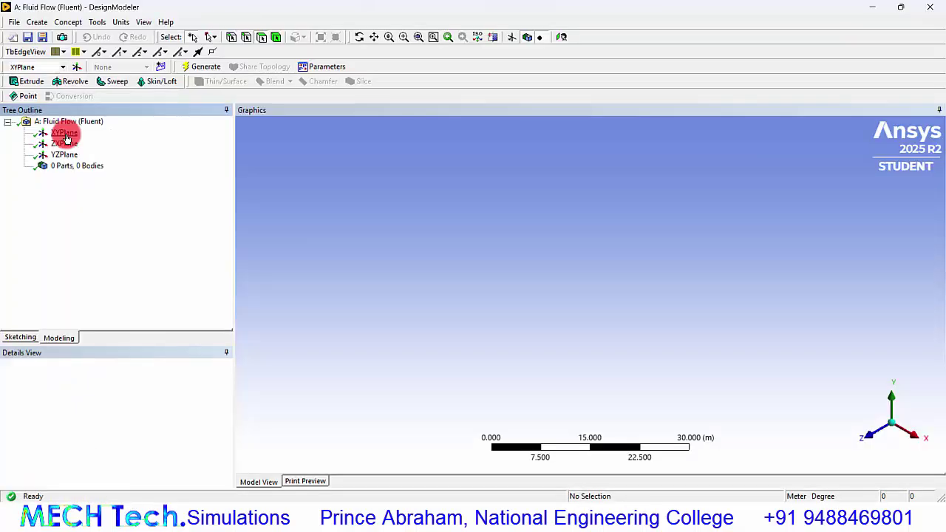
# Set up sketching on the XYPlane with the length unit set to Millimeter.
pyautogui.click(65, 133)
pyautogui.click(18, 338)
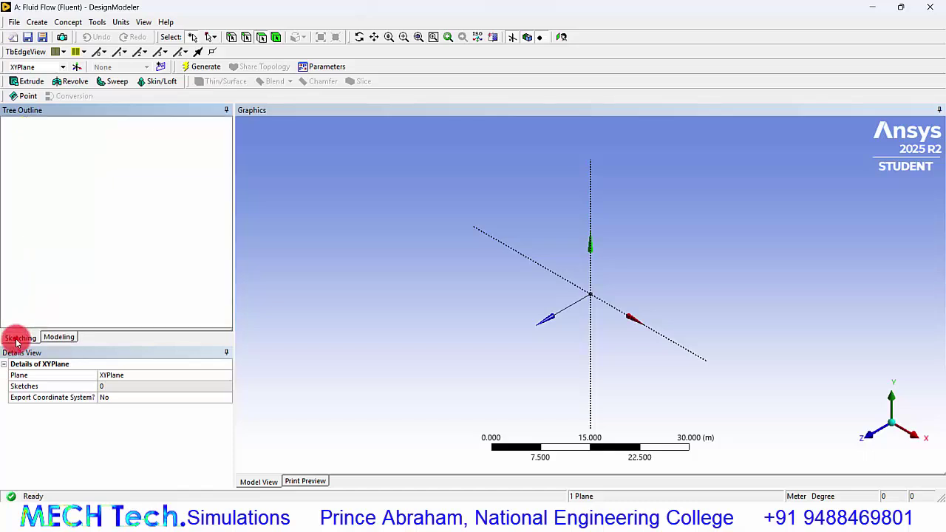
pyautogui.click(118, 25)
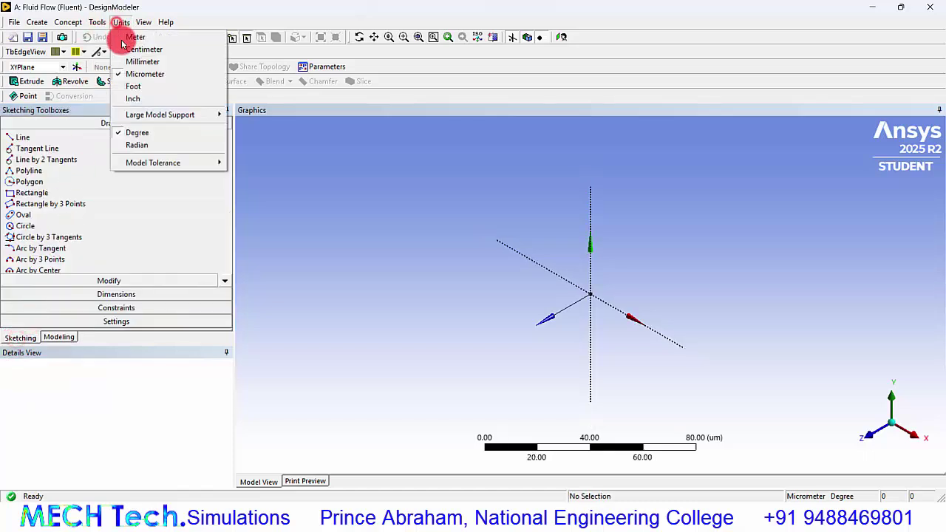
pyautogui.click(127, 61)
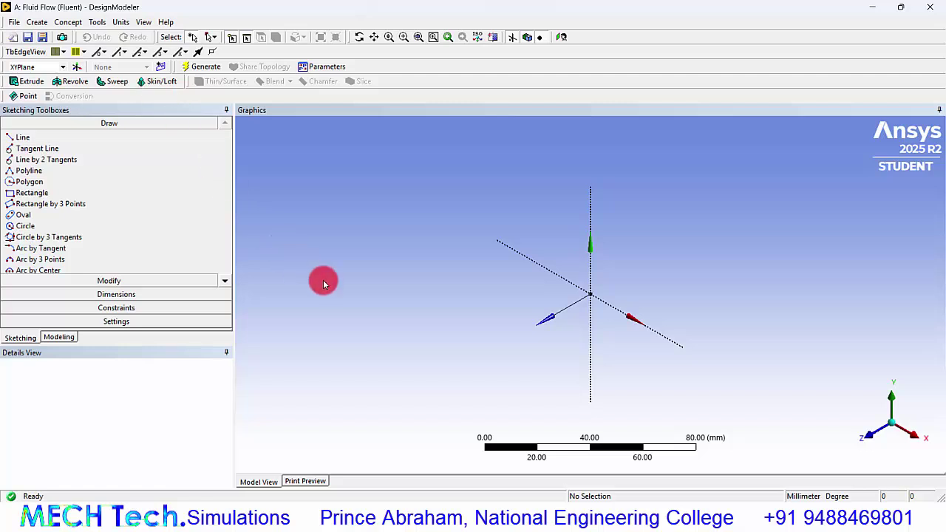
# Draw a circle about 81 mm in diameter, centred on the negative X axis and passing through the origin.
pyautogui.click(873, 439)
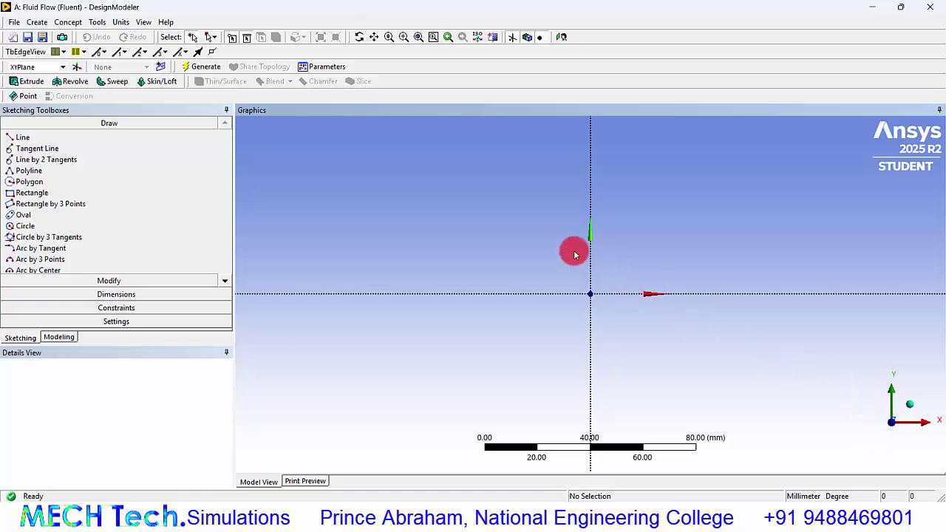
pyautogui.click(57, 224)
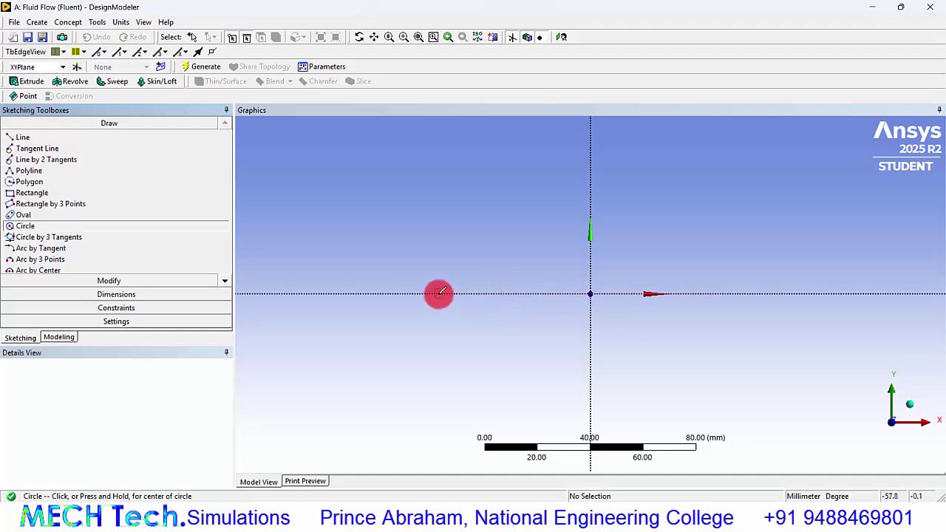
pyautogui.click(484, 294)
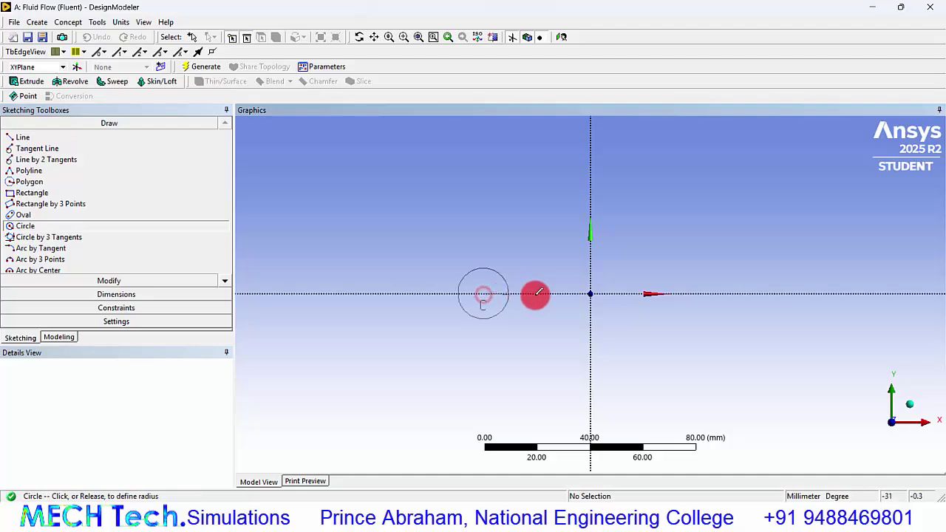
pyautogui.click(591, 293)
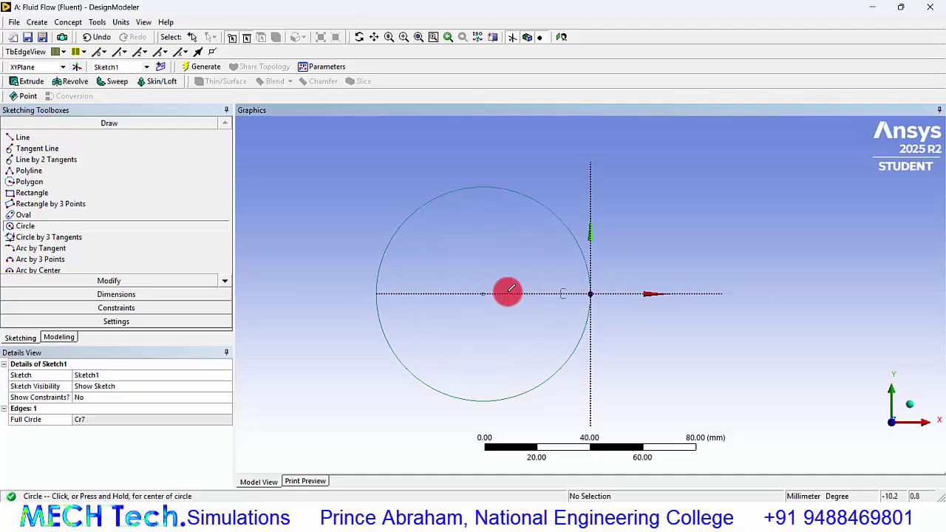
# Dimension the circle's diameter and set it to 100 mm.
pyautogui.click(104, 294)
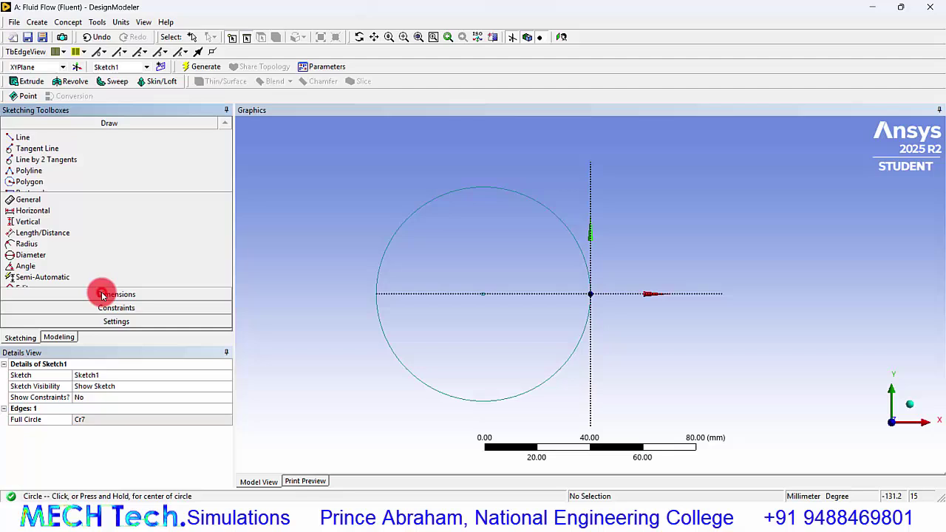
pyautogui.click(394, 236)
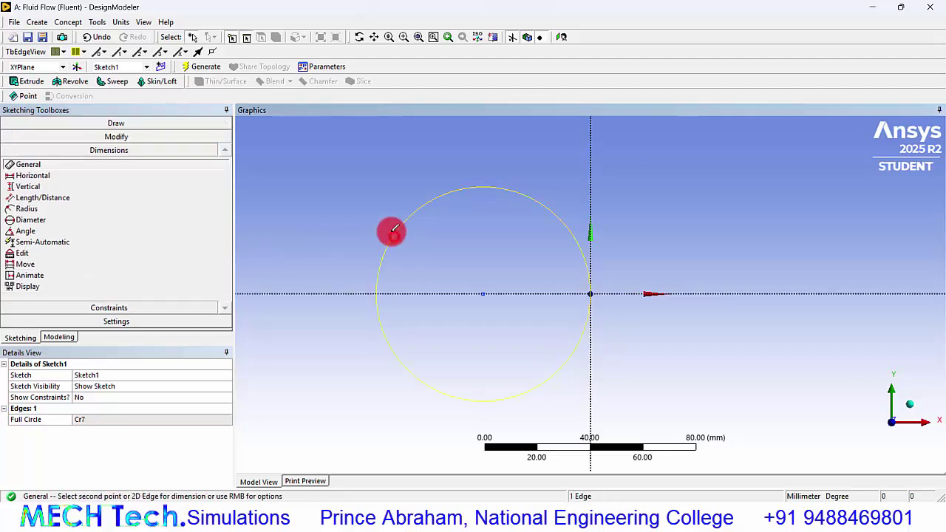
pyautogui.click(374, 182)
pyautogui.click(87, 418)
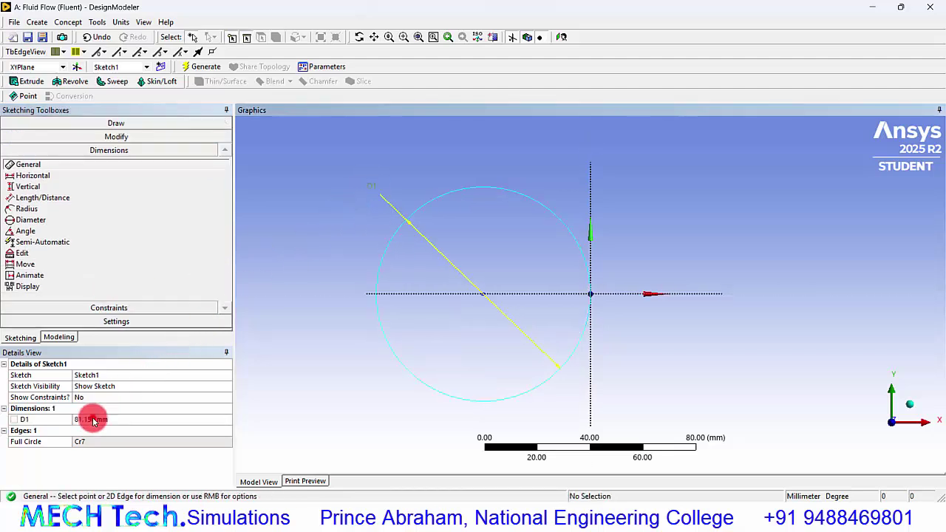
pyautogui.press('Return')
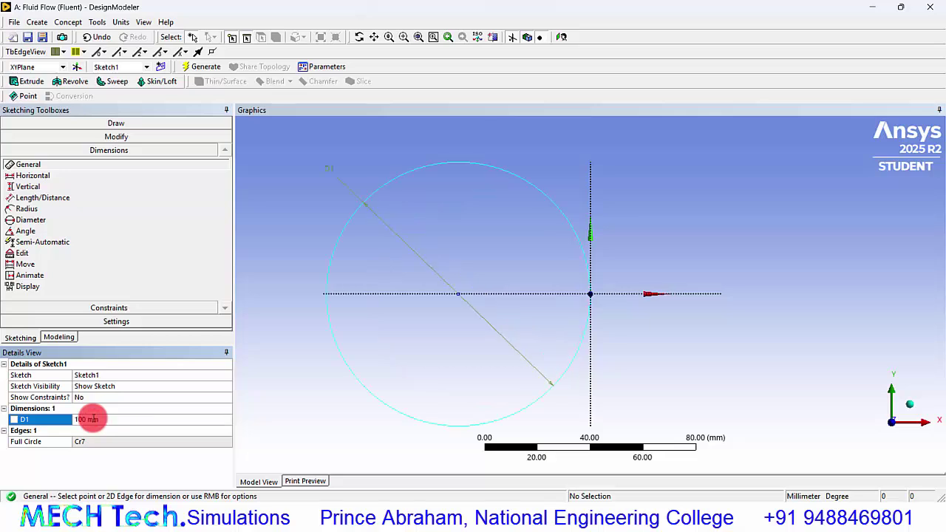
# Draw a second circle centred on the positive X axis, about 66 mm from the origin, passing through the origin.
pyautogui.scroll(-1, 539, 341)
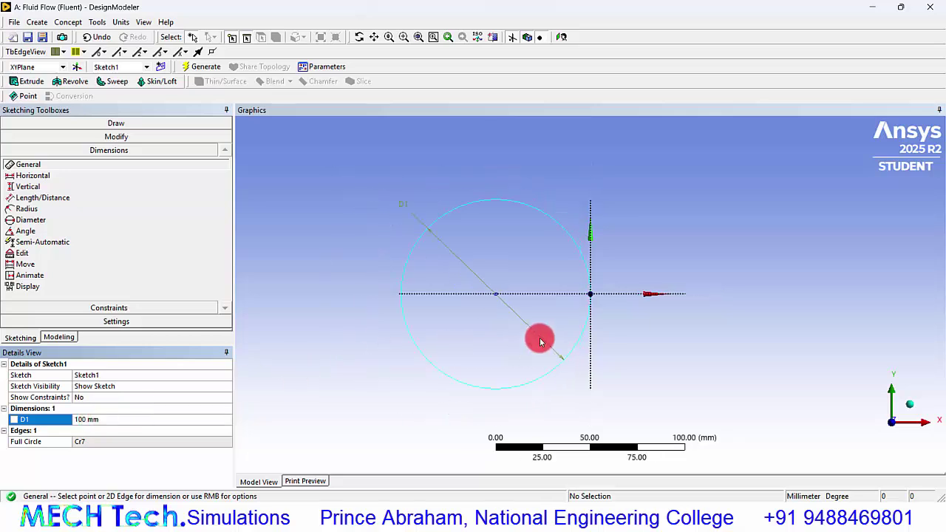
pyautogui.scroll(-1, 537, 338)
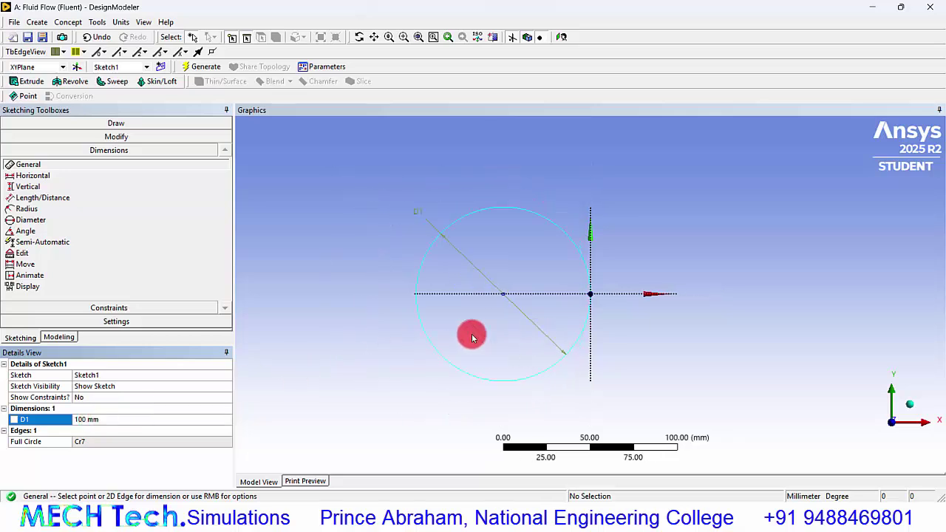
pyautogui.click(126, 123)
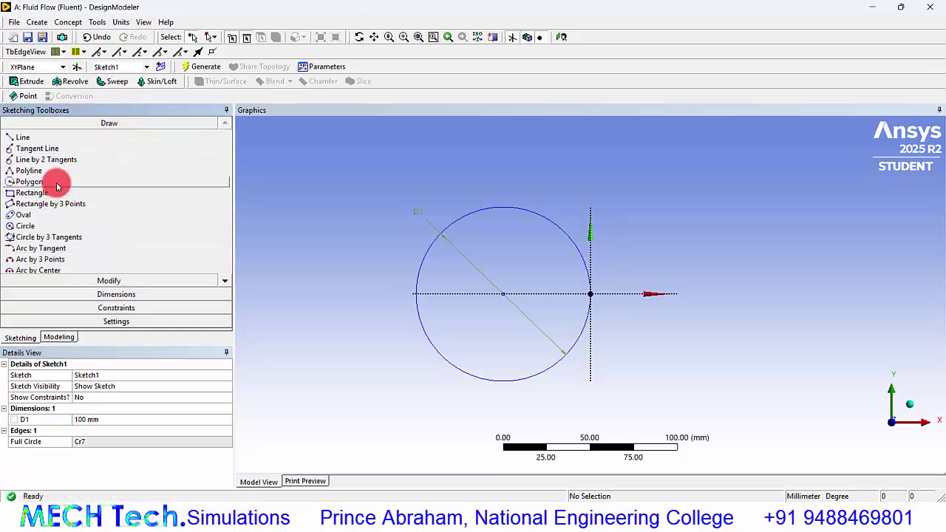
pyautogui.click(46, 226)
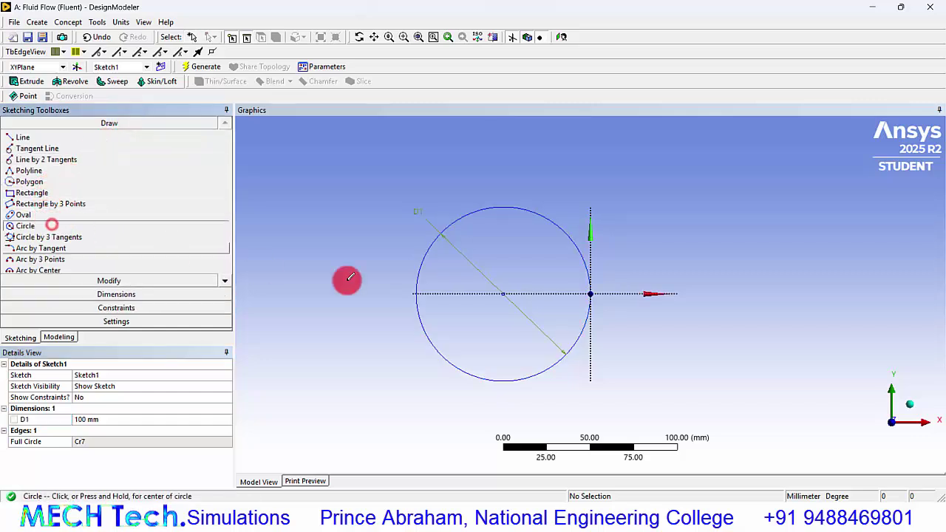
pyautogui.click(706, 294)
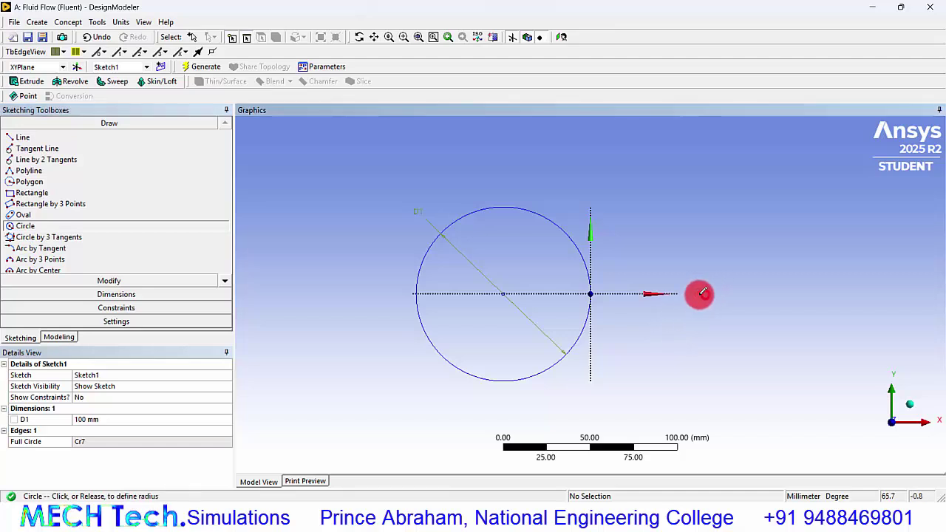
pyautogui.click(591, 292)
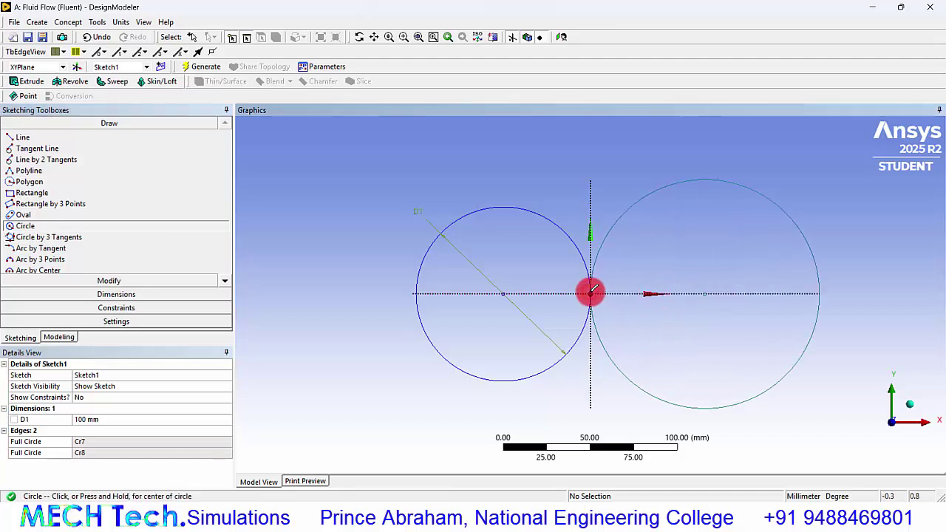
# Apply an Equal Radius constraint between the two circles.
pyautogui.click(152, 311)
pyautogui.click(52, 289)
pyautogui.click(545, 223)
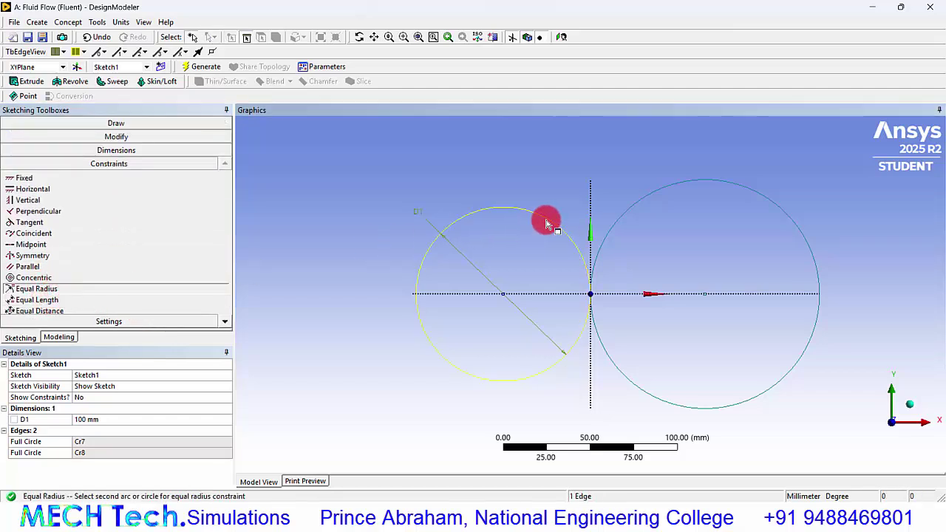
pyautogui.click(608, 236)
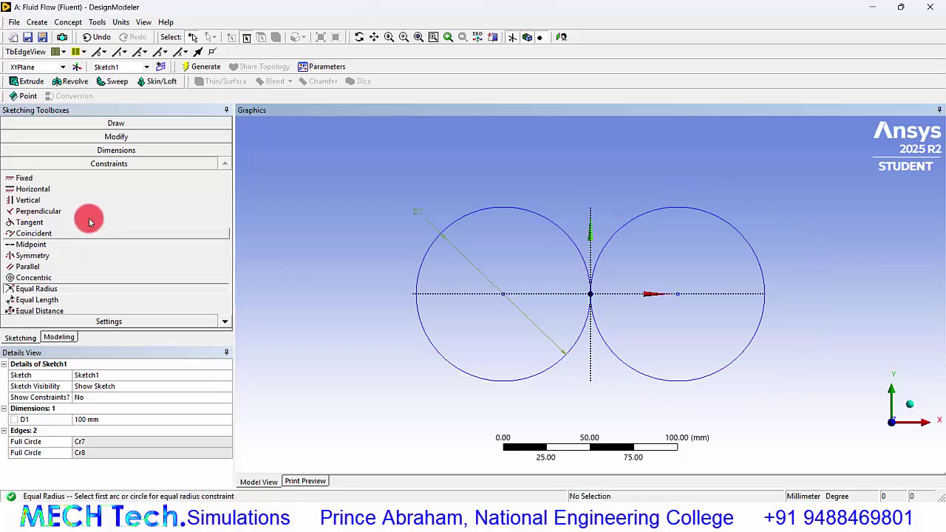
# Trim away the lower half of the left circle and the upper half of the right circle to form an S-curve.
pyautogui.click(104, 138)
pyautogui.click(61, 187)
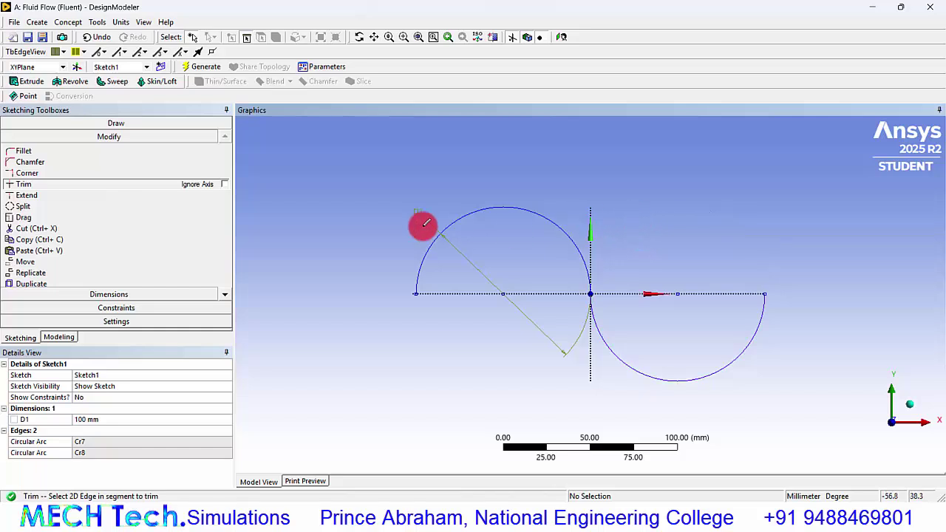
# Offset the two connected arcs of the S-curve once to each side, roughly 9 to 10 mm away.
pyautogui.click(224, 294)
pyautogui.click(61, 284)
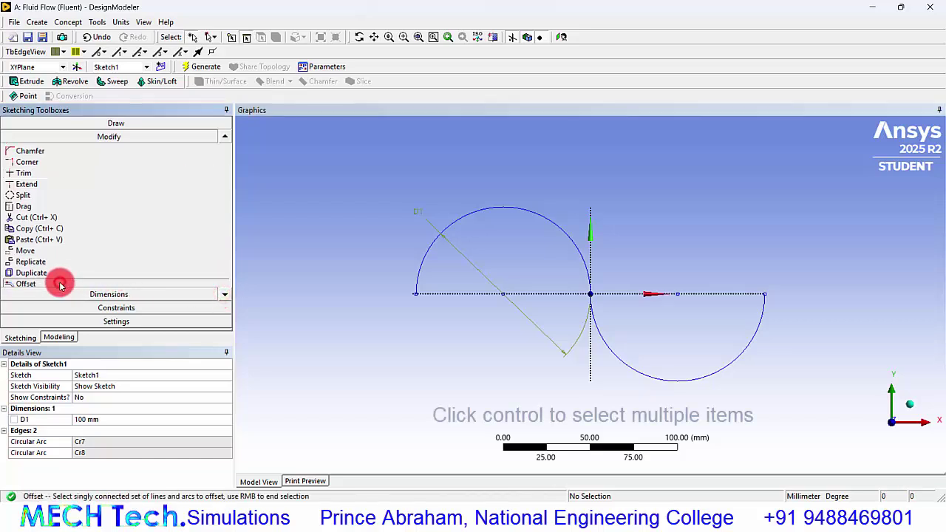
pyautogui.click(578, 253)
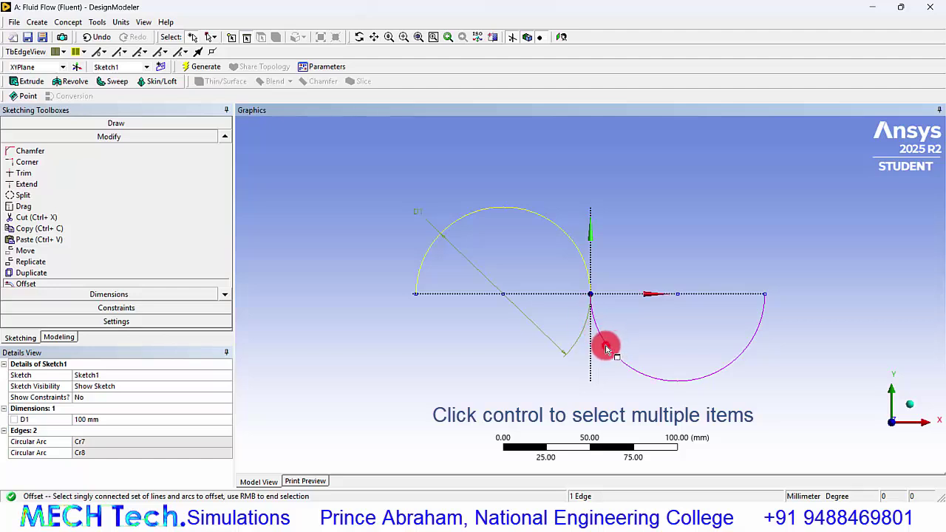
pyautogui.rightClick(501, 329)
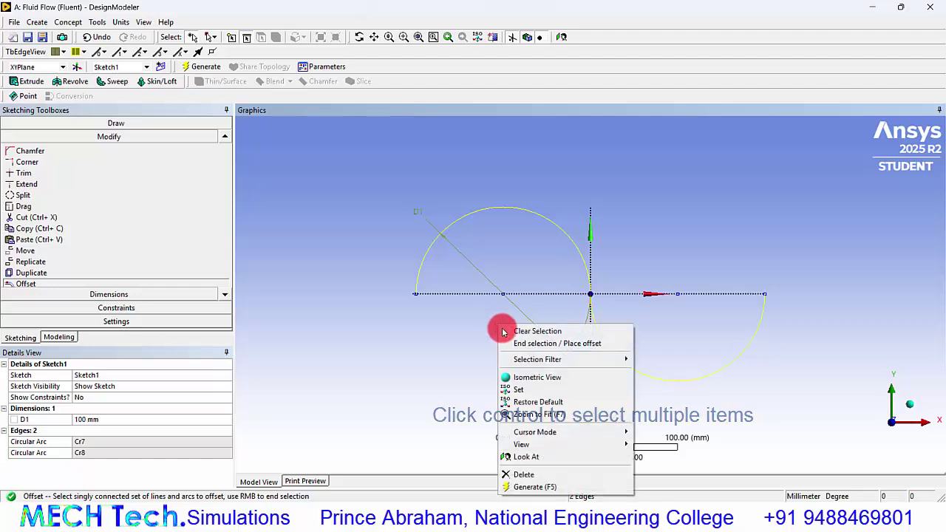
pyautogui.click(520, 346)
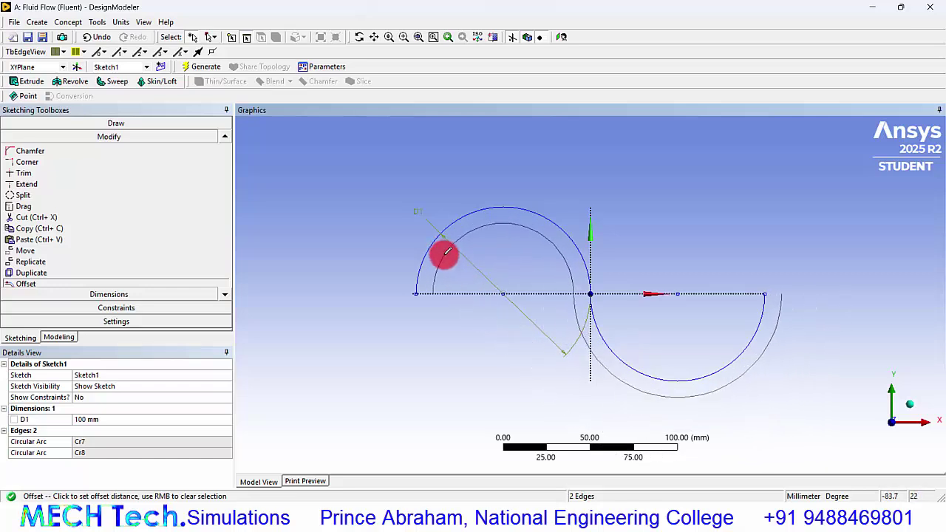
pyautogui.click(447, 252)
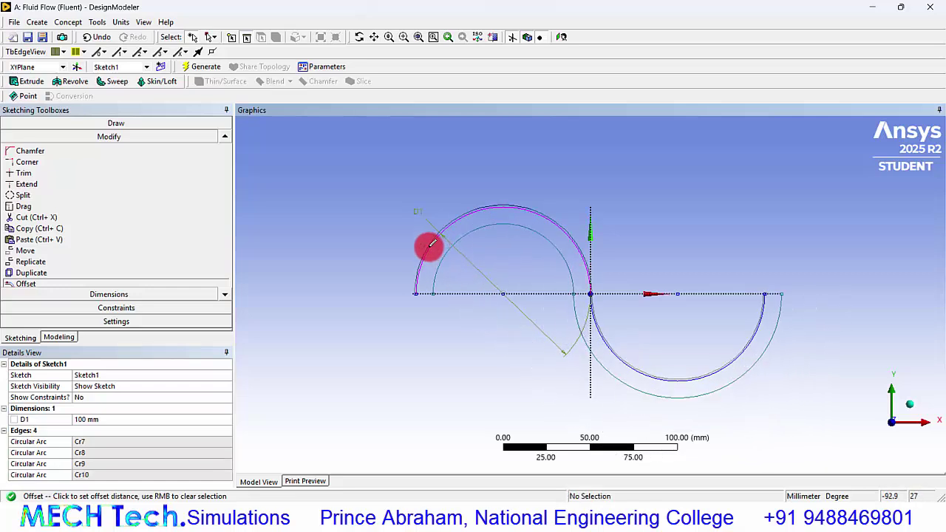
pyautogui.click(419, 233)
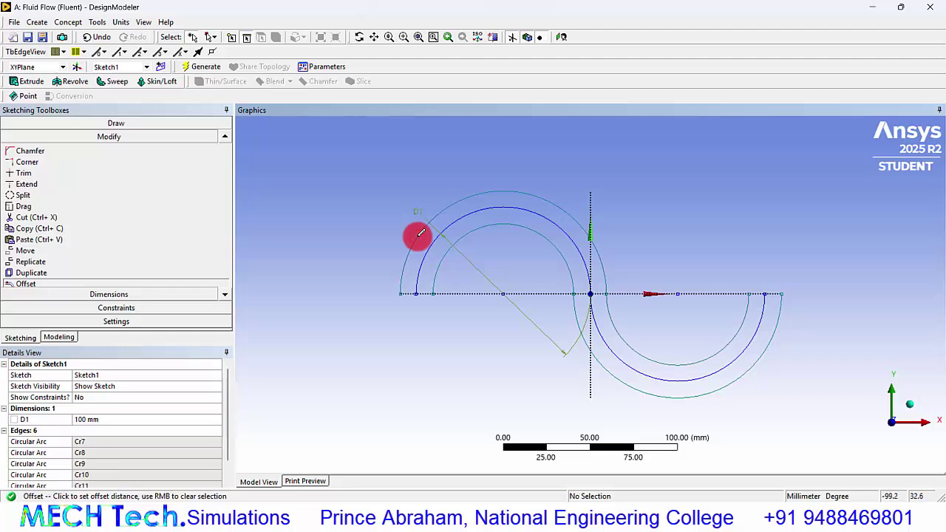
# Dimension the horizontal gap between the left ends of the middle arc and the inner offset arc, and set it to 2.5 mm.
pyautogui.click(106, 293)
pyautogui.click(41, 177)
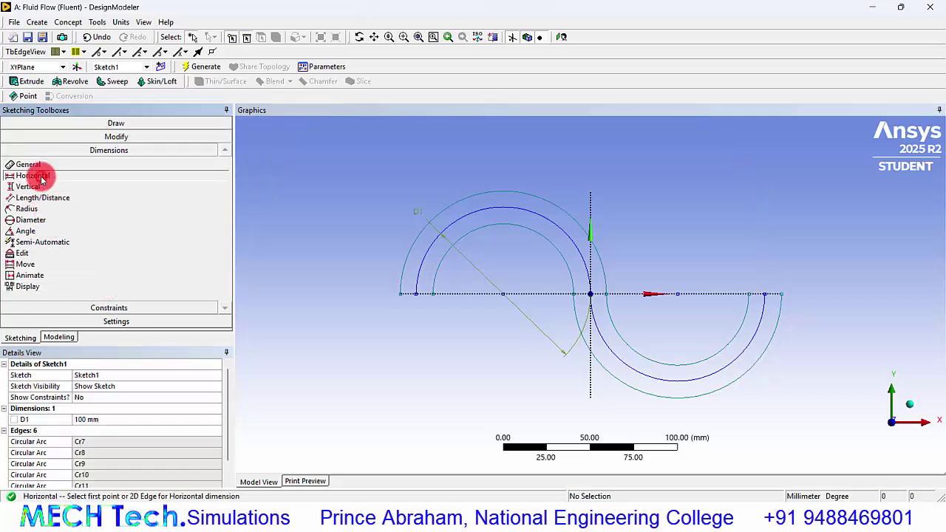
pyautogui.click(420, 298)
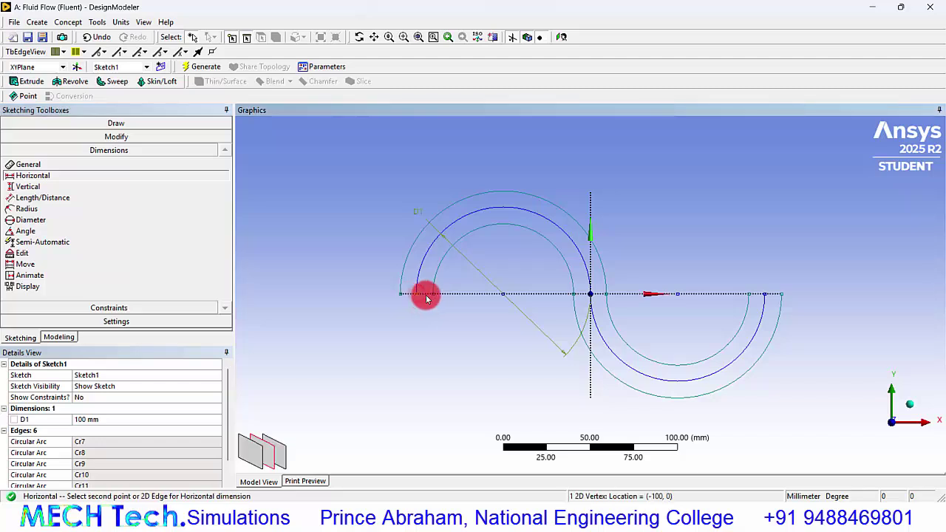
pyautogui.click(434, 296)
pyautogui.click(422, 308)
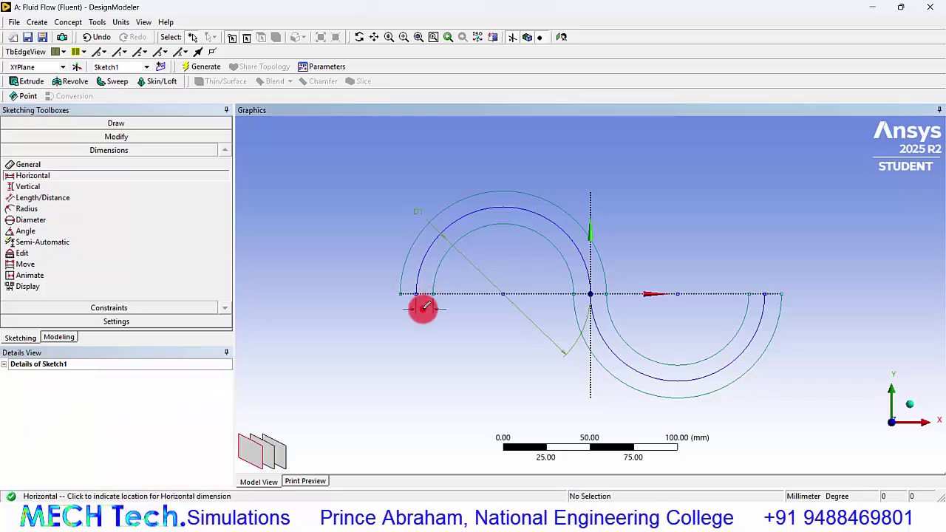
pyautogui.click(86, 430)
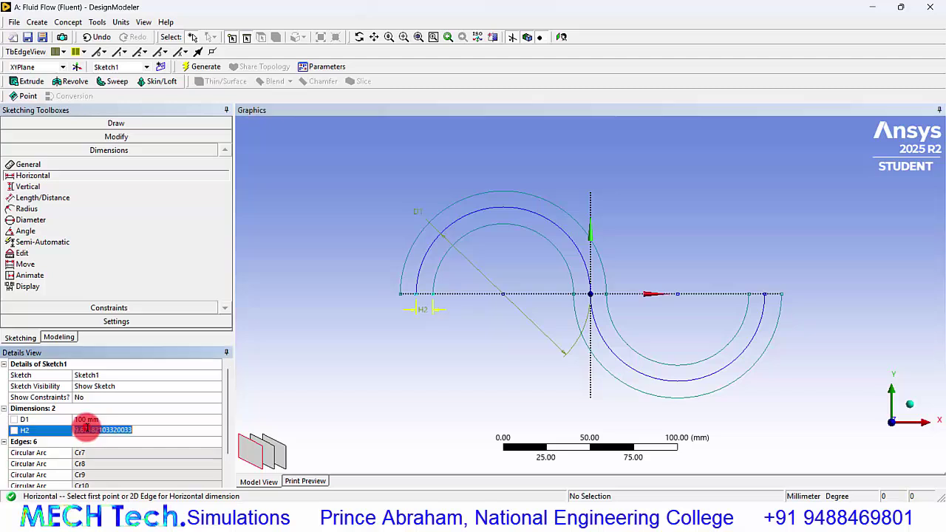
pyautogui.press('Return')
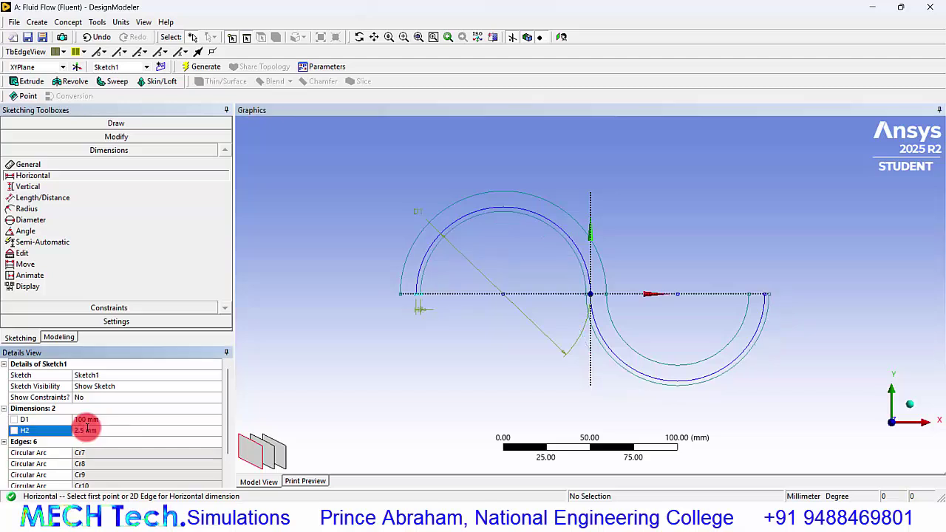
# Dimension the horizontal gap between the left ends of the outer and inner offset arcs, and set it to 5 mm.
pyautogui.click(404, 295)
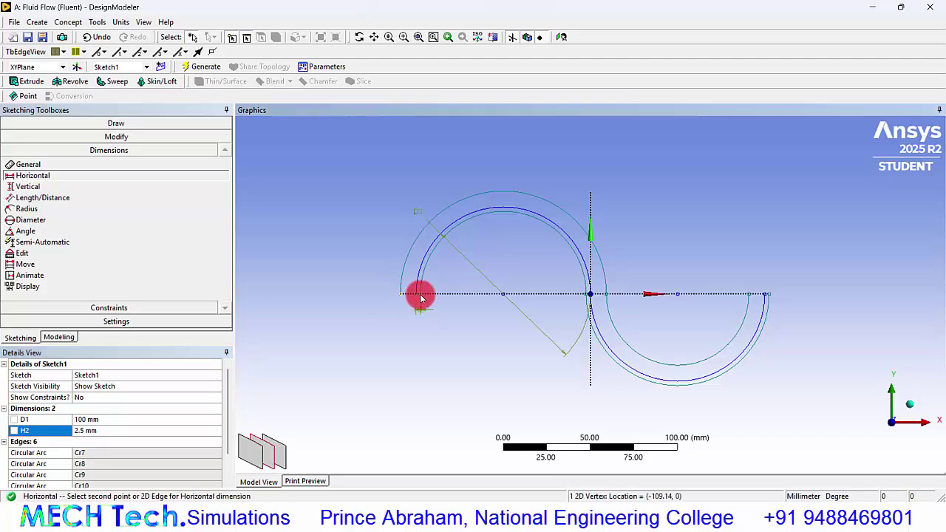
pyautogui.click(420, 296)
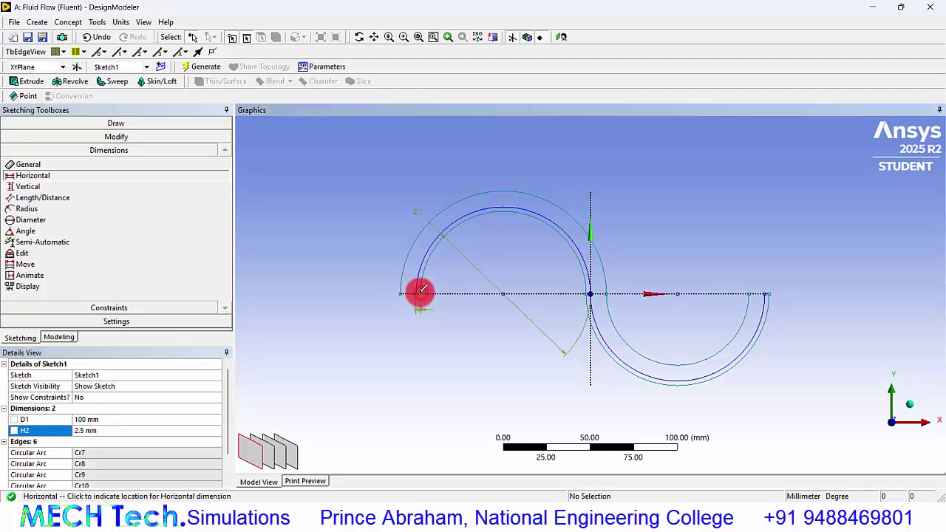
pyautogui.click(412, 323)
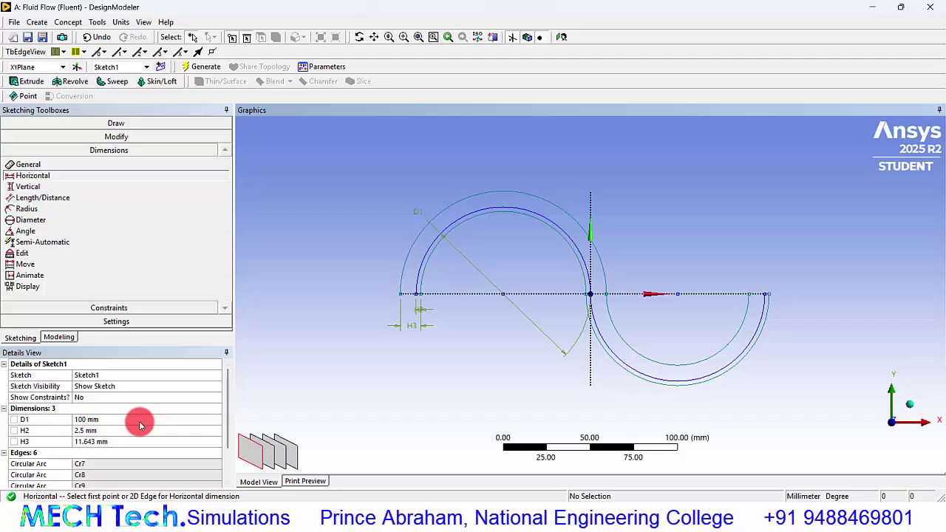
pyautogui.click(88, 442)
pyautogui.press('Return')
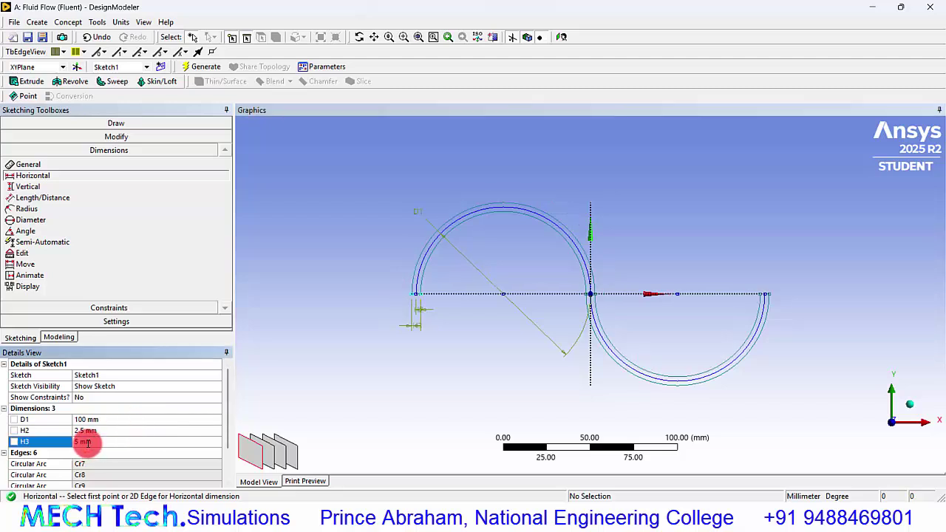
# Delete the two original middle arcs of the S-curve, keeping only the offset arcs.
pyautogui.click(419, 288)
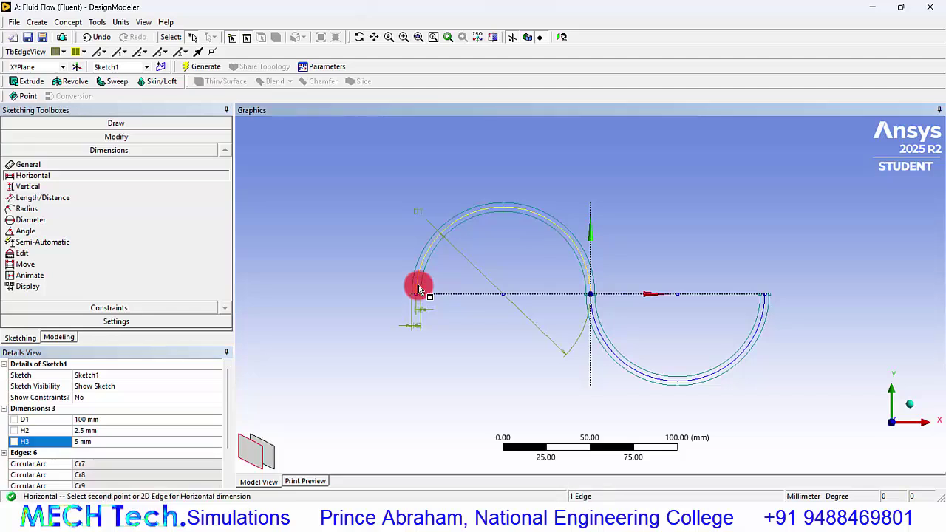
pyautogui.press('Escape')
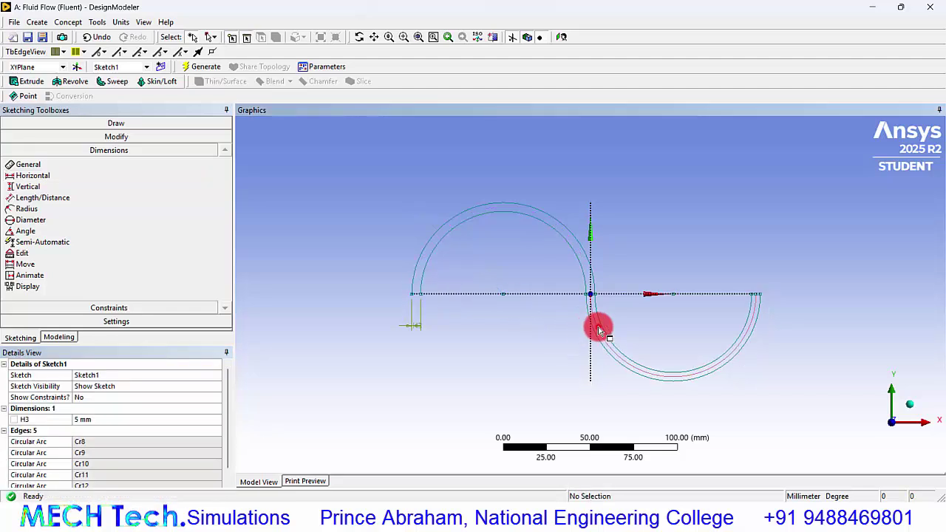
pyautogui.click(597, 332)
pyautogui.press('Delete')
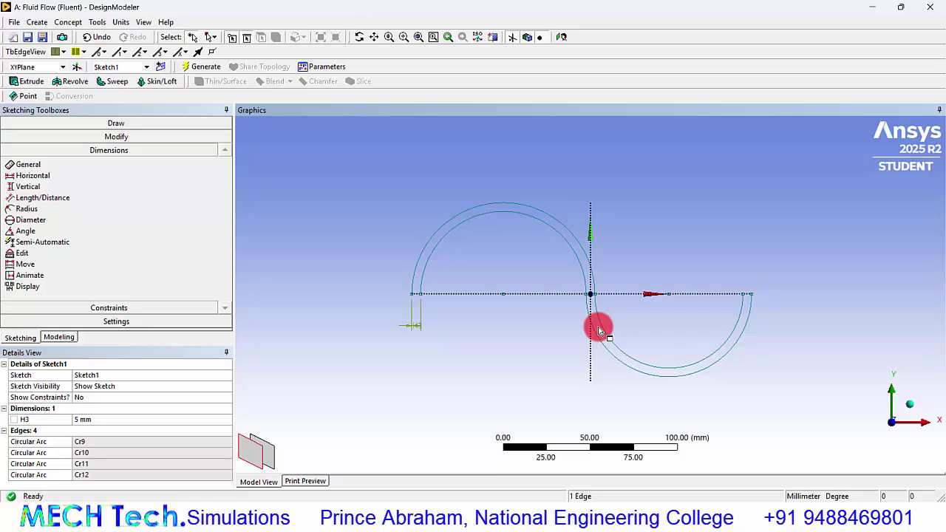
# Close the left end of the S-profile with a straight line between the endpoints of the two offset arcs.
pyautogui.click(117, 122)
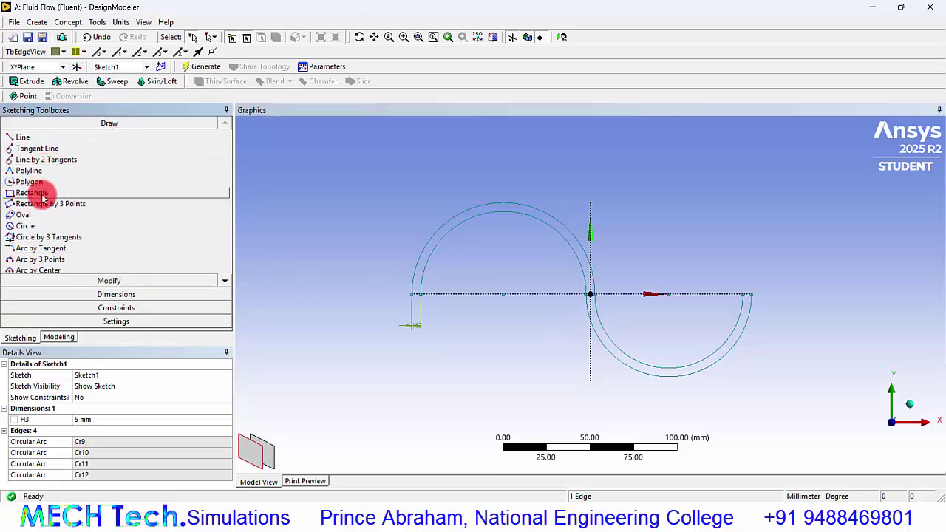
pyautogui.click(54, 137)
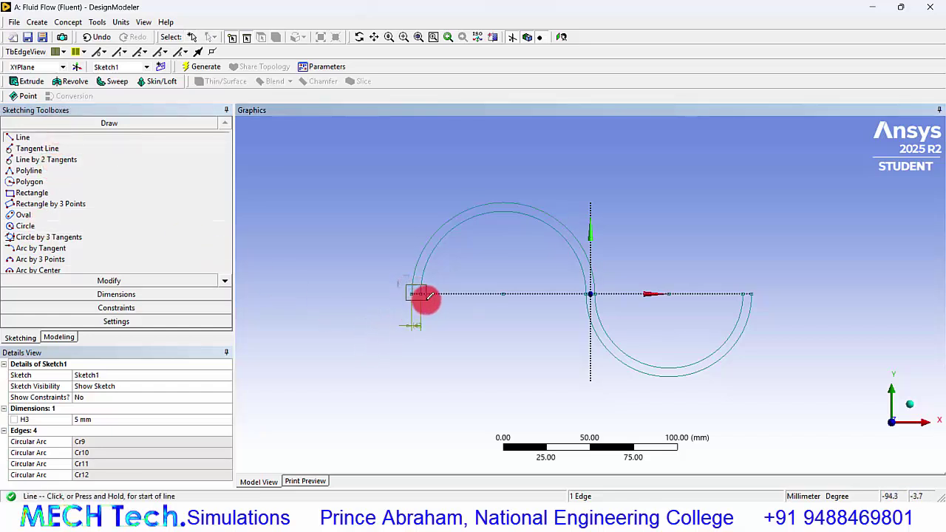
pyautogui.scroll(10, 428, 296)
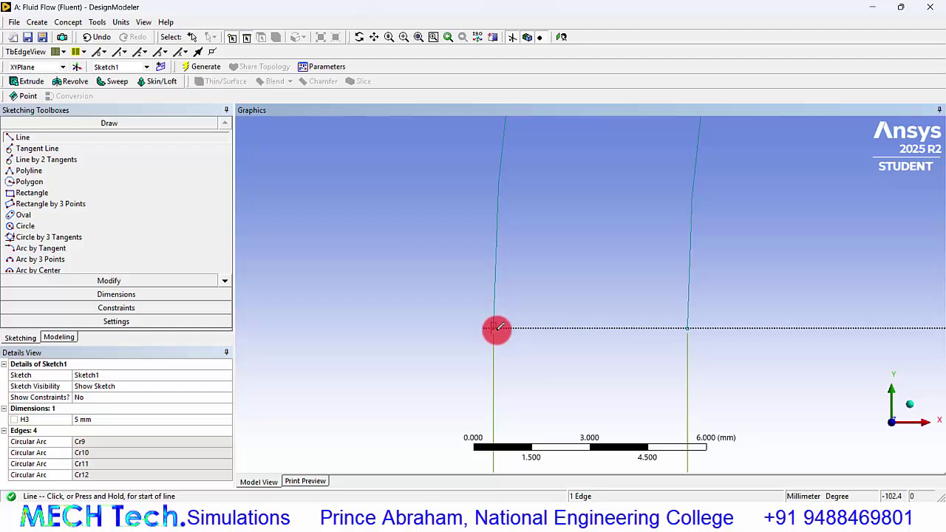
pyautogui.moveTo(495, 326); pyautogui.dragTo(688, 323)
# Close the right end of the S-profile with a straight line joining the two arc endpoints on the horizontal axis.
pyautogui.scroll(-6, 691, 324)
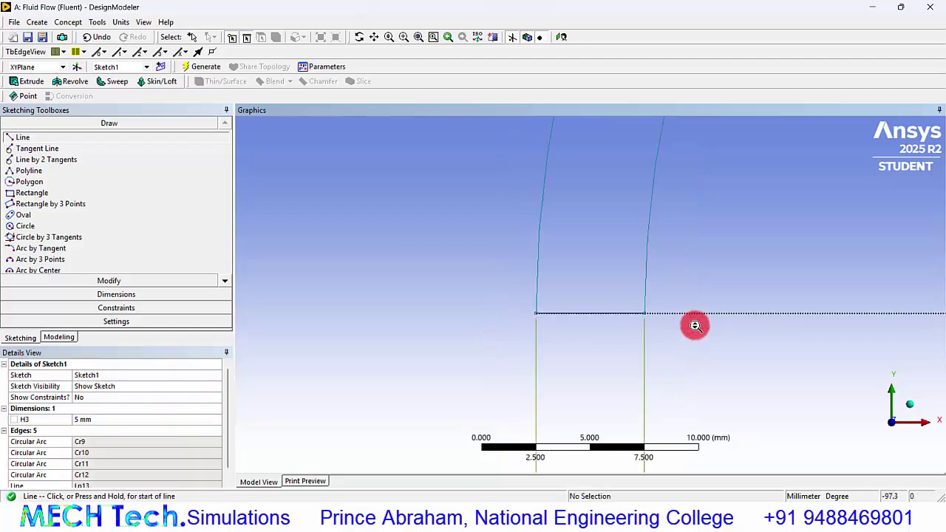
pyautogui.scroll(-4, 693, 323)
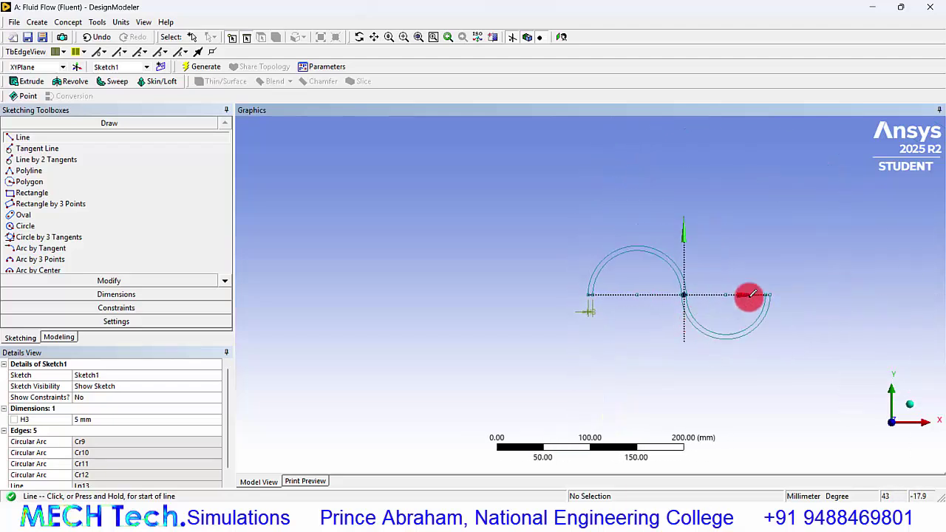
pyautogui.scroll(8, 773, 305)
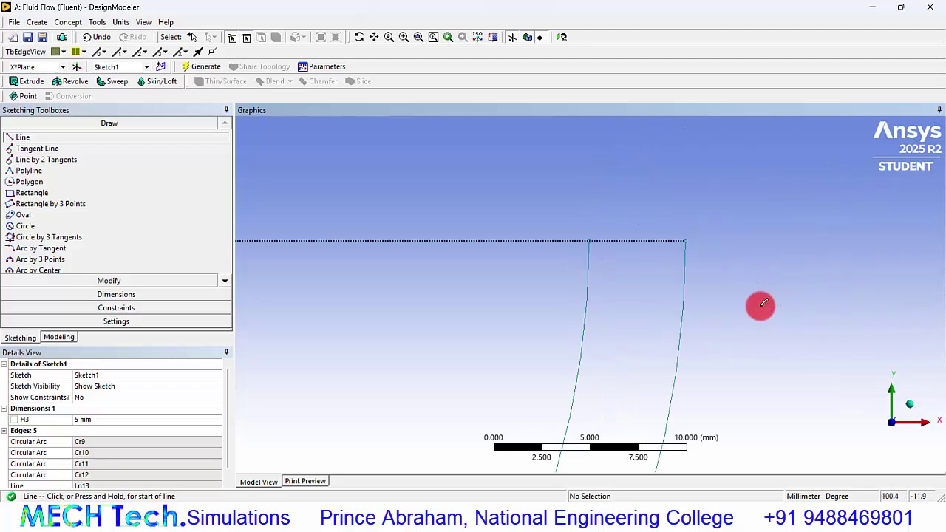
pyautogui.moveTo(607, 238); pyautogui.dragTo(688, 238)
# Draw a rectangle about 421 by 221 mm enclosing the whole S-shaped profile as the flow domain.
pyautogui.scroll(-4, 646, 264)
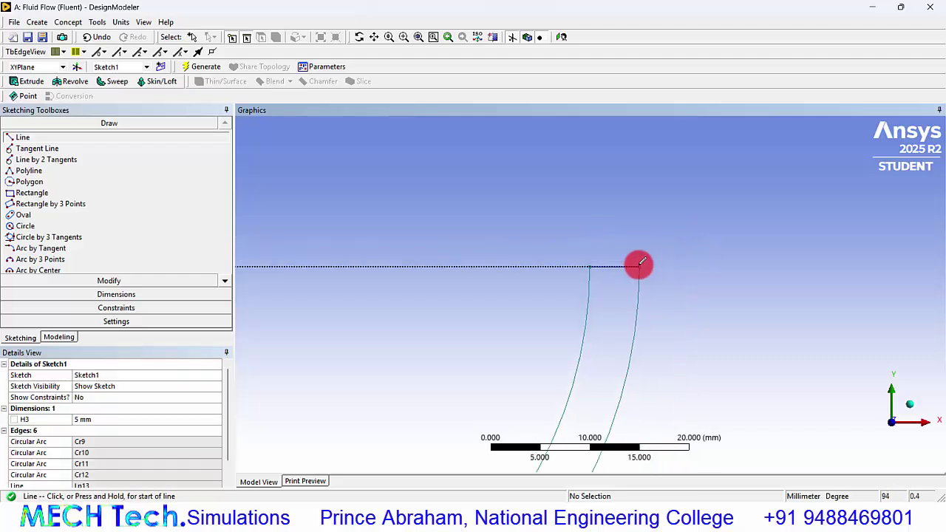
pyautogui.scroll(-3, 560, 284)
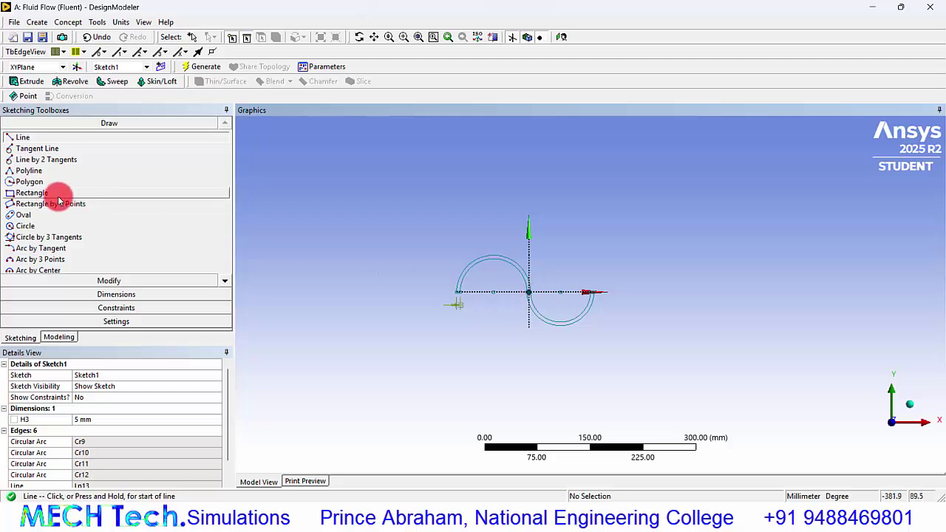
pyautogui.click(33, 193)
pyautogui.click(423, 205)
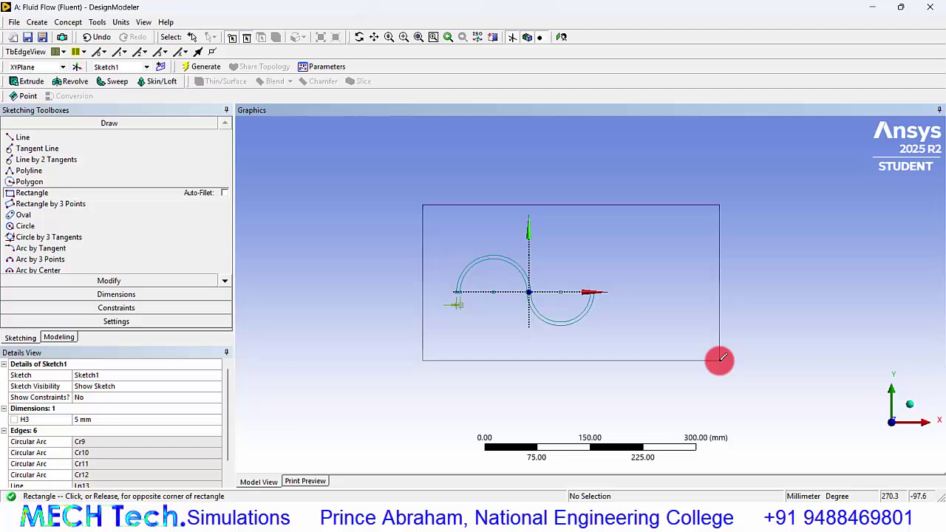
pyautogui.click(719, 360)
# Add general dimensions to the rectangle's top edge and left edge.
pyautogui.click(103, 294)
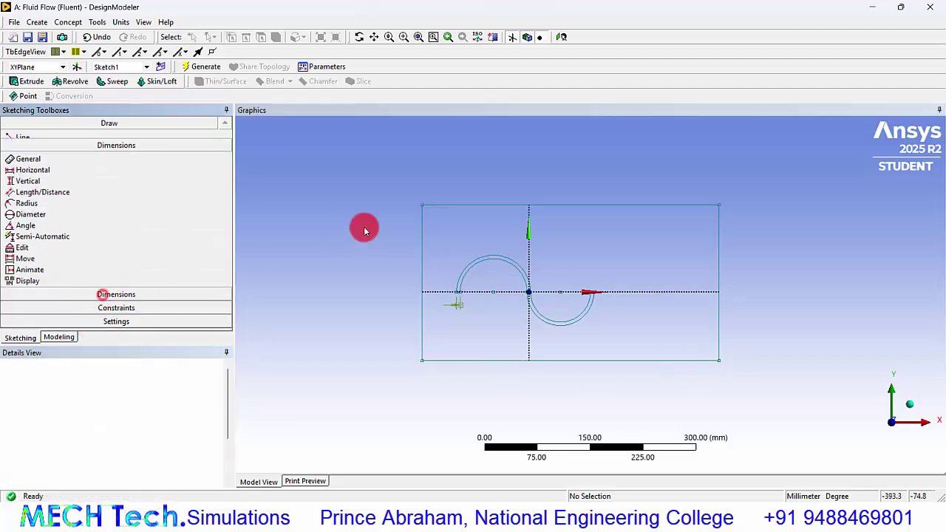
pyautogui.click(552, 206)
pyautogui.click(547, 179)
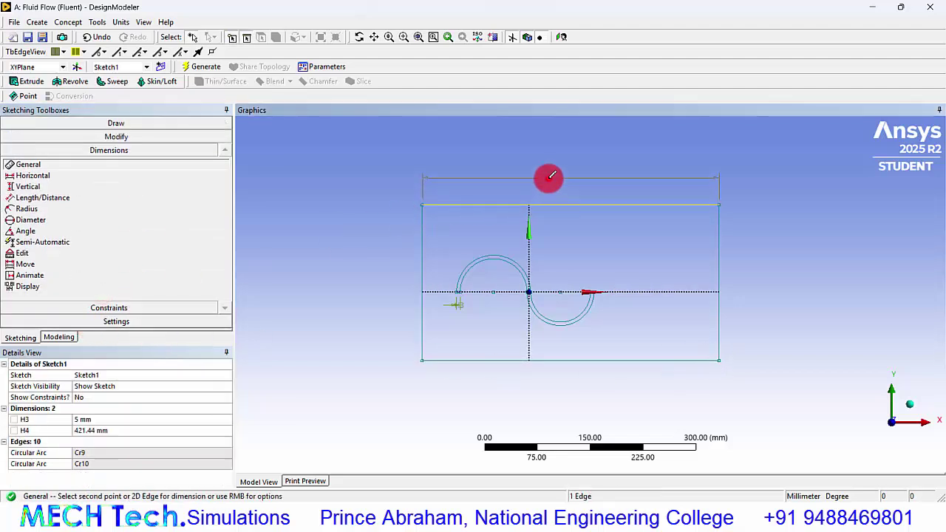
pyautogui.click(425, 255)
pyautogui.click(392, 262)
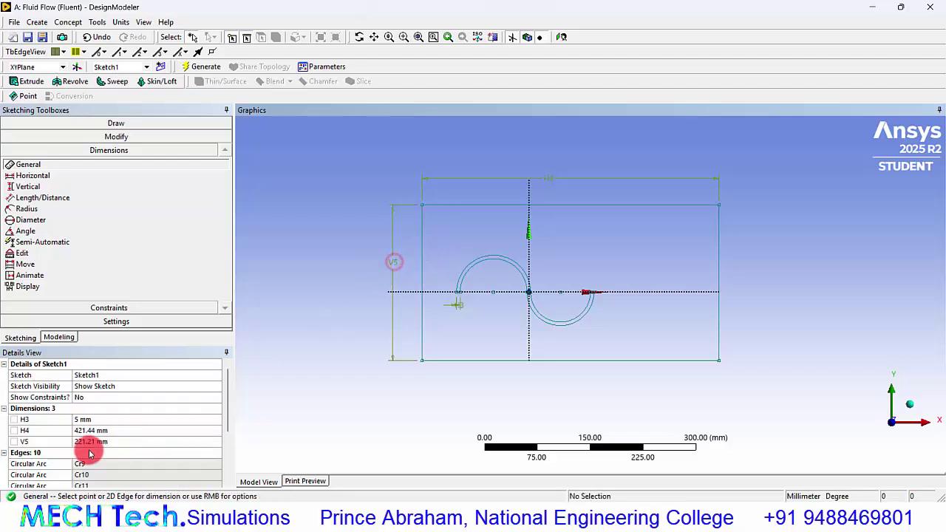
# Set the rectangle's width to 600 mm and its height to 300 mm.
pyautogui.click(90, 432)
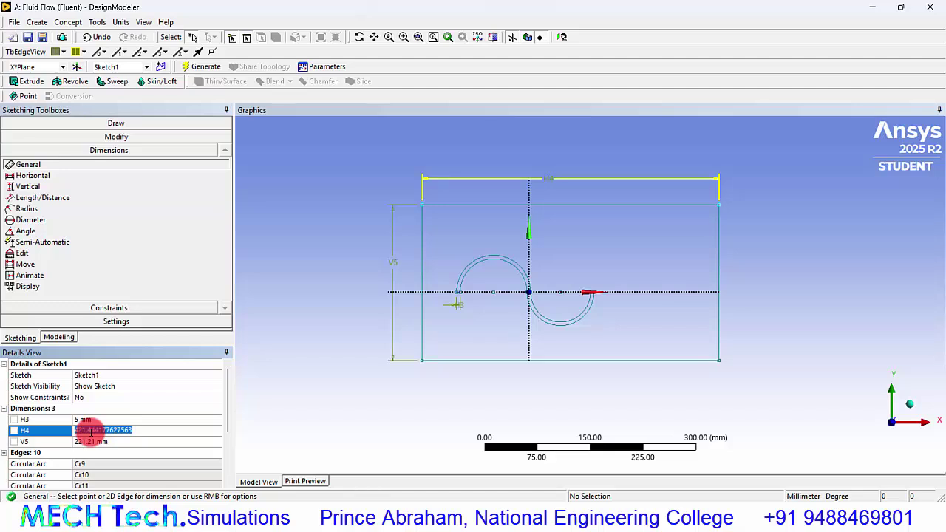
pyautogui.write('600')
pyautogui.press('Return')
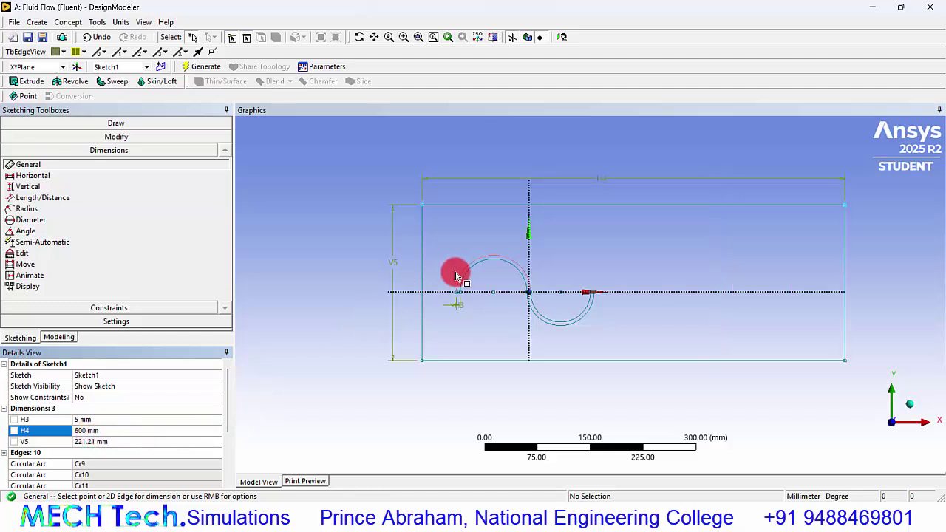
pyautogui.click(96, 441)
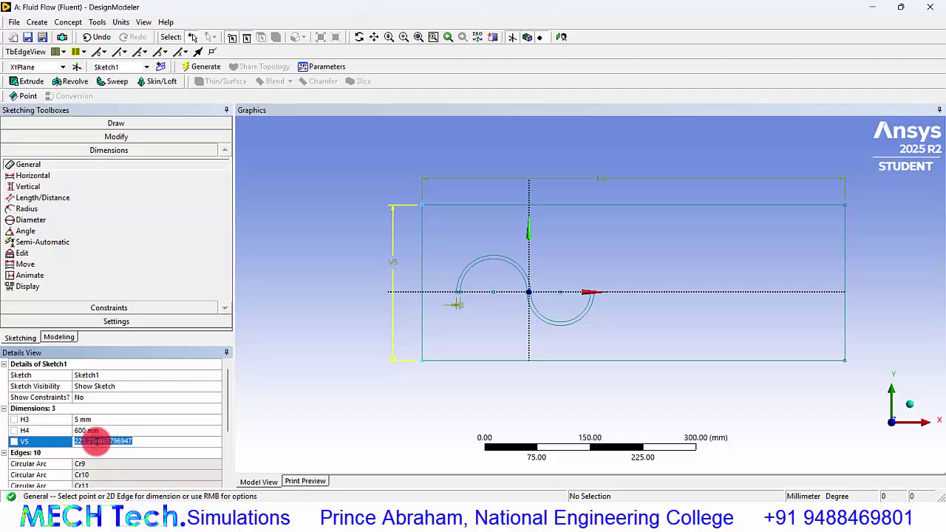
pyautogui.write('300')
pyautogui.press('Return')
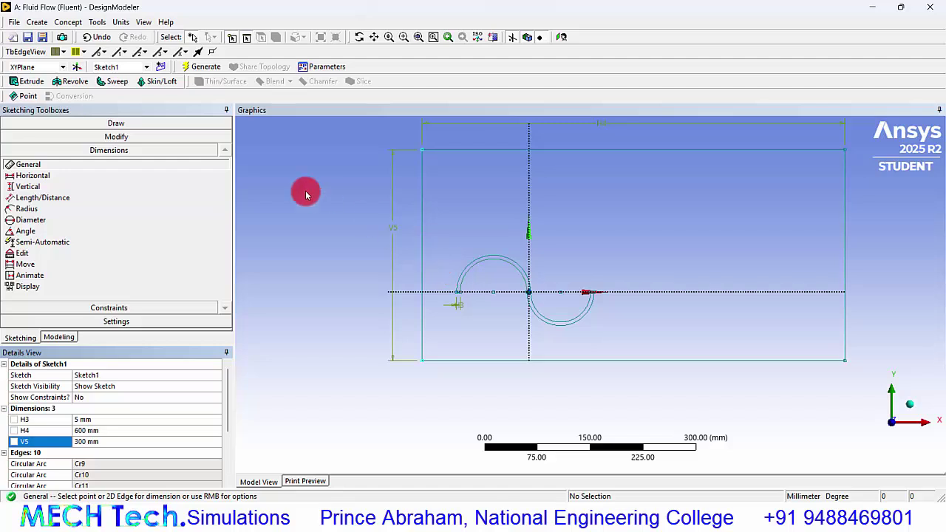
# Dimension the vertical distance from the X axis to the rectangle's top edge, and set it to 150 mm.
pyautogui.click(33, 186)
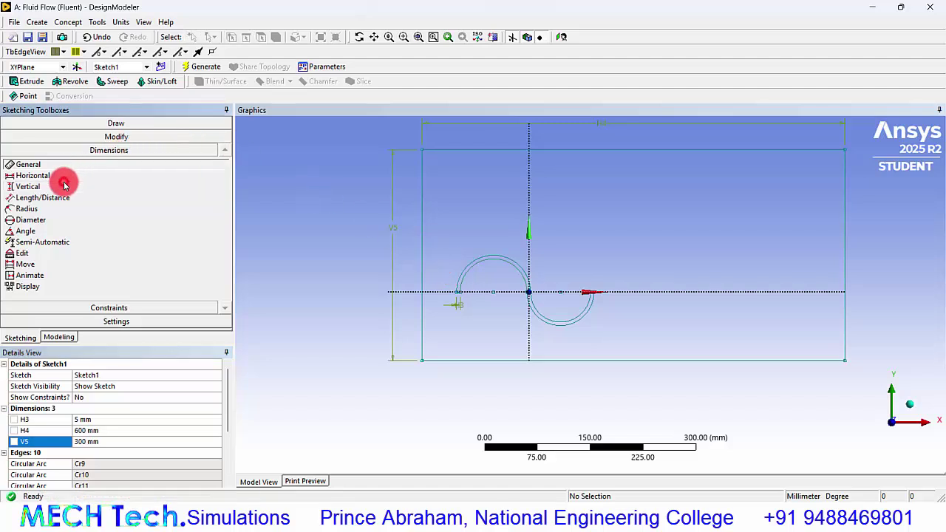
pyautogui.click(440, 294)
pyautogui.click(453, 153)
pyautogui.click(406, 212)
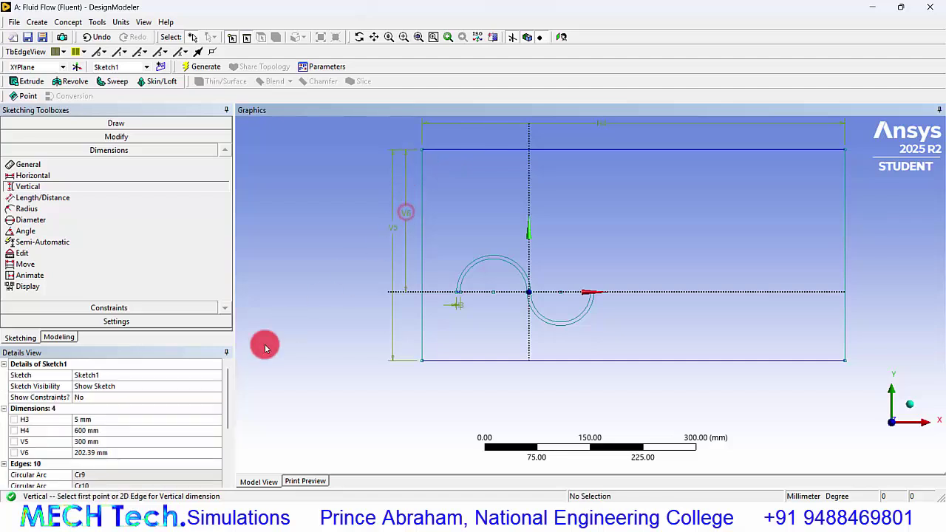
pyautogui.click(109, 454)
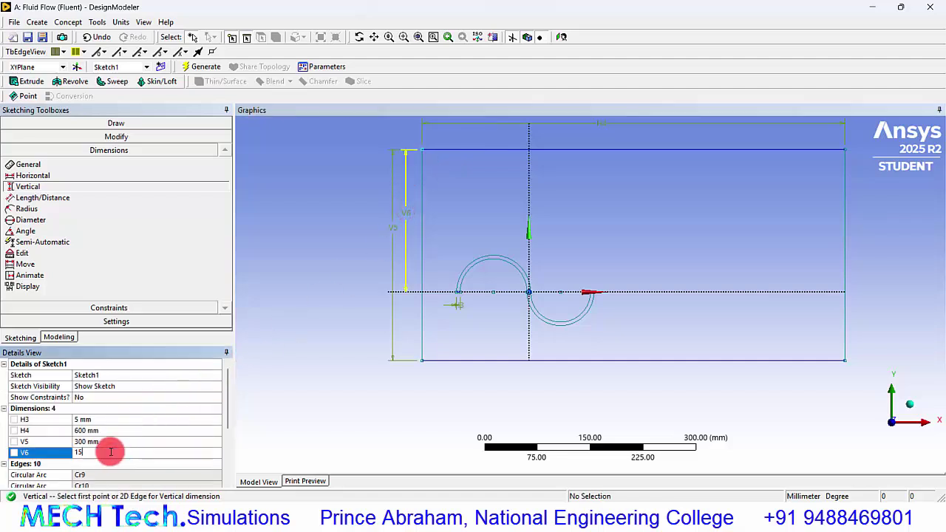
pyautogui.press('Return')
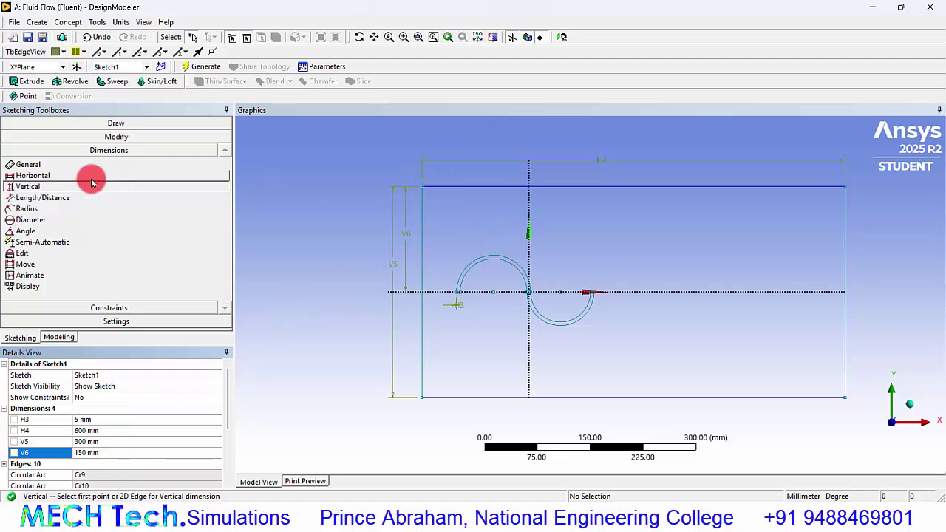
# Dimension the horizontal distance from the rectangle's left edge to the Y axis, and set it to 200 mm.
pyautogui.click(65, 175)
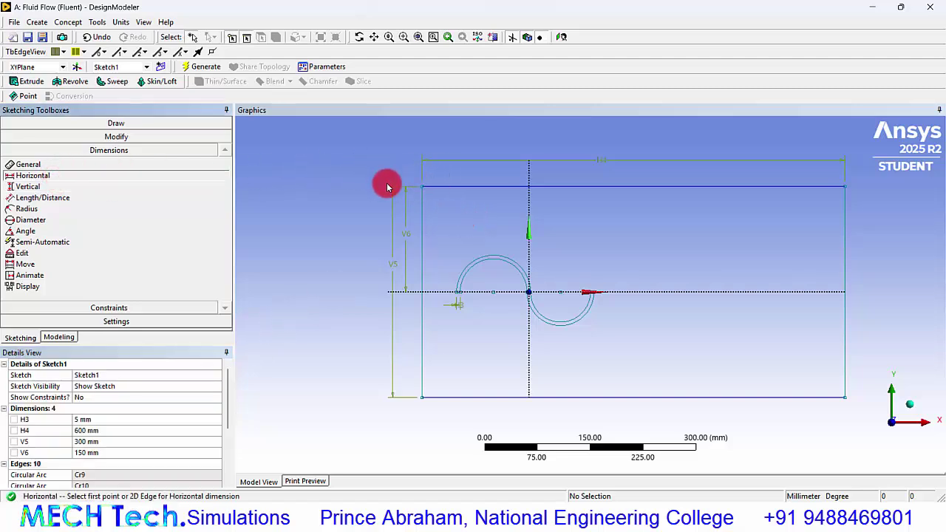
pyautogui.click(422, 218)
pyautogui.click(531, 216)
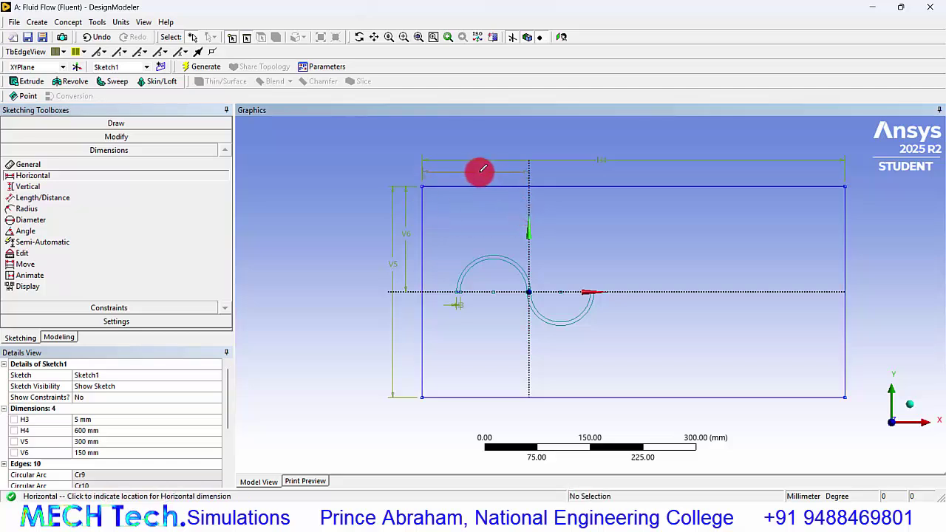
pyautogui.click(482, 170)
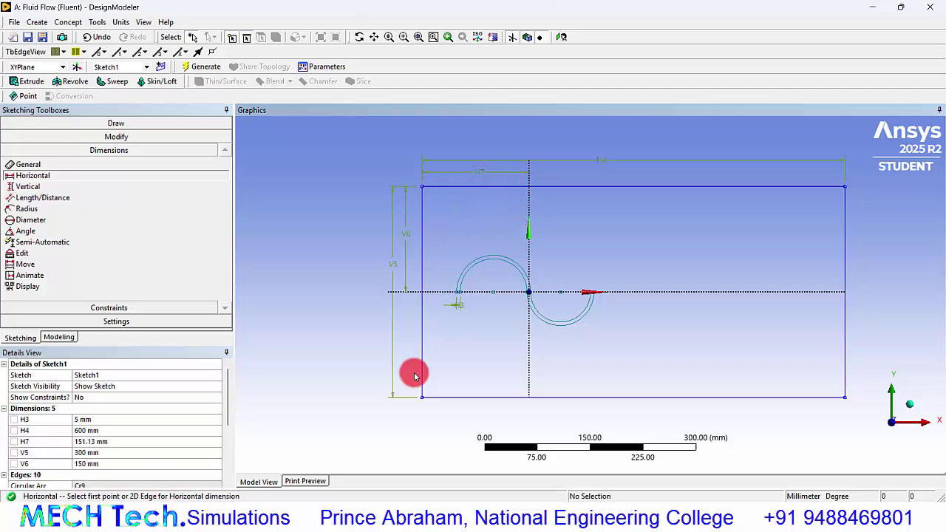
pyautogui.click(86, 442)
pyautogui.press('Return')
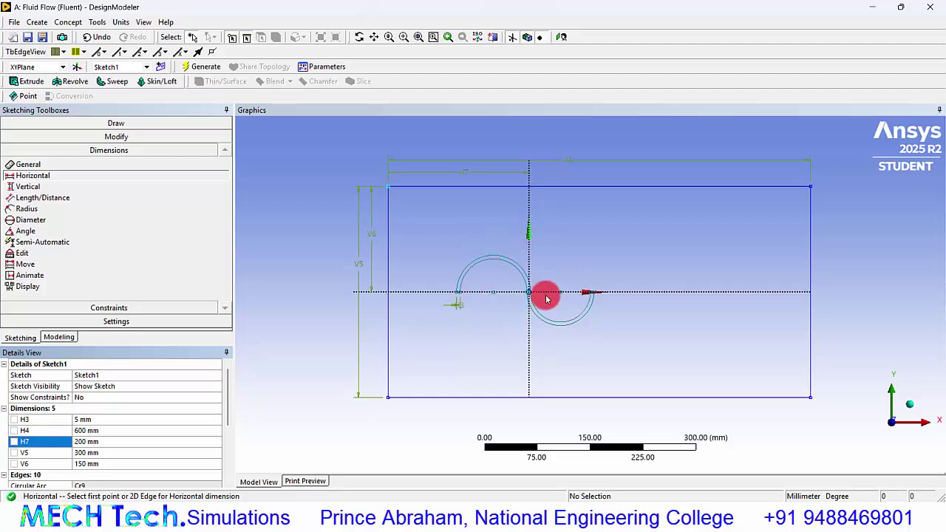
# Generate a surface from the sketch with Surfaces From Sketches, using the rectangle and S-profile sketch as base object.
pyautogui.click(68, 22)
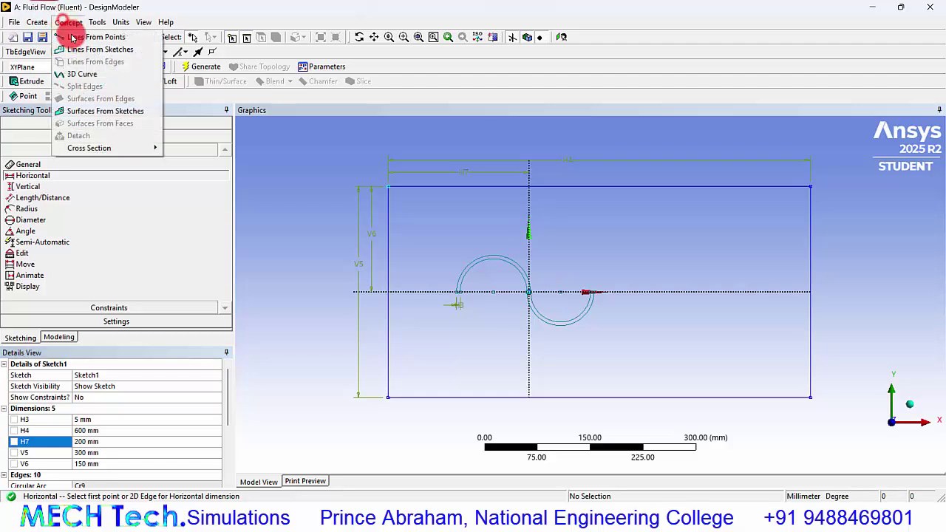
pyautogui.click(93, 110)
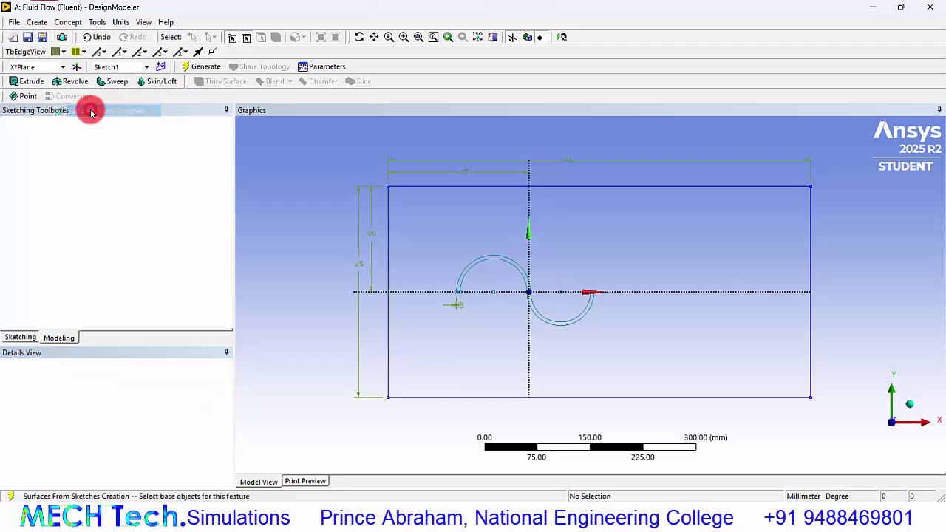
pyautogui.click(387, 239)
pyautogui.click(122, 386)
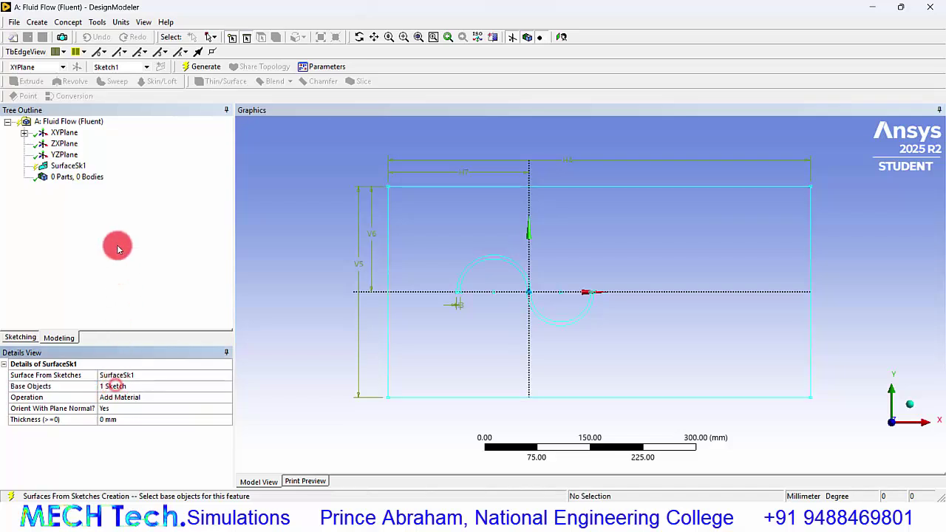
pyautogui.click(202, 71)
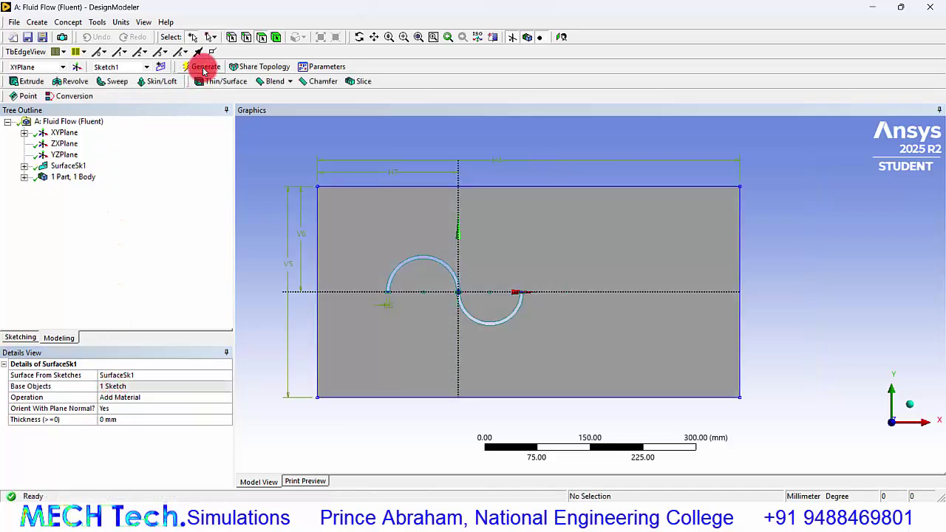
# Close DesignModeler and save the Workbench project on the Desktop as "deforming mesh".
pyautogui.click(929, 12)
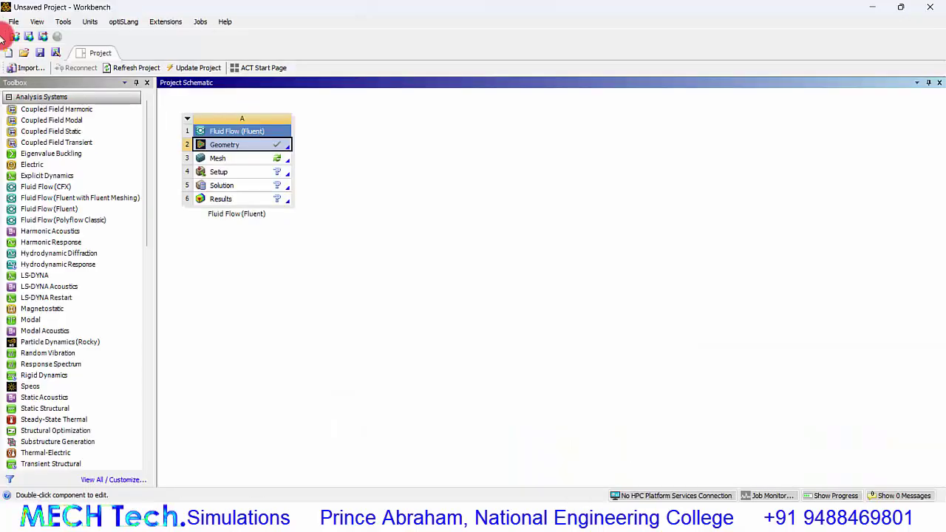
pyautogui.moveTo(37, 33); pyautogui.dragTo(42, 56)
pyautogui.click(42, 56)
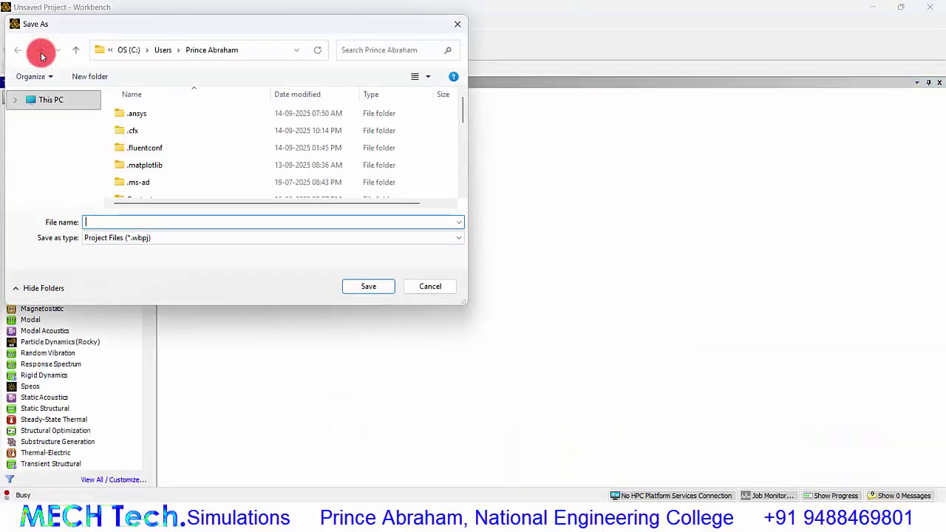
pyautogui.scroll(5, 37, 148)
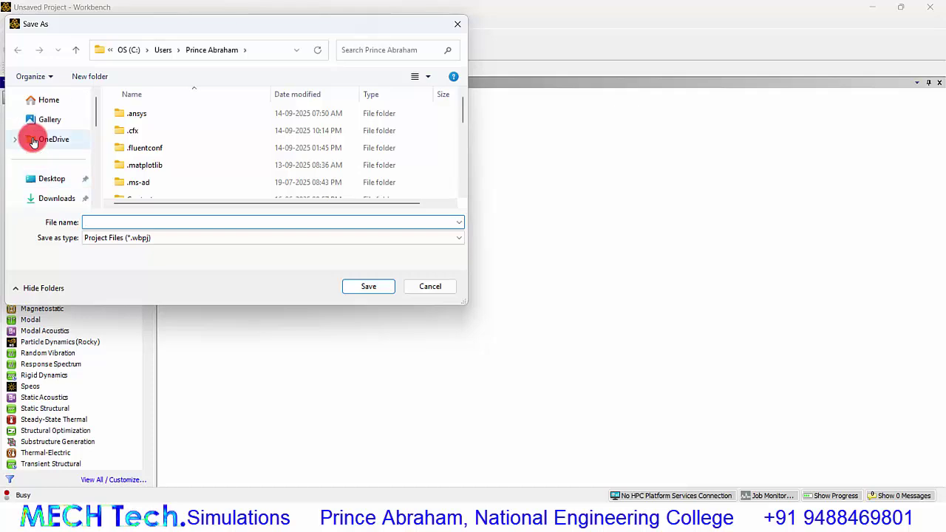
pyautogui.click(50, 182)
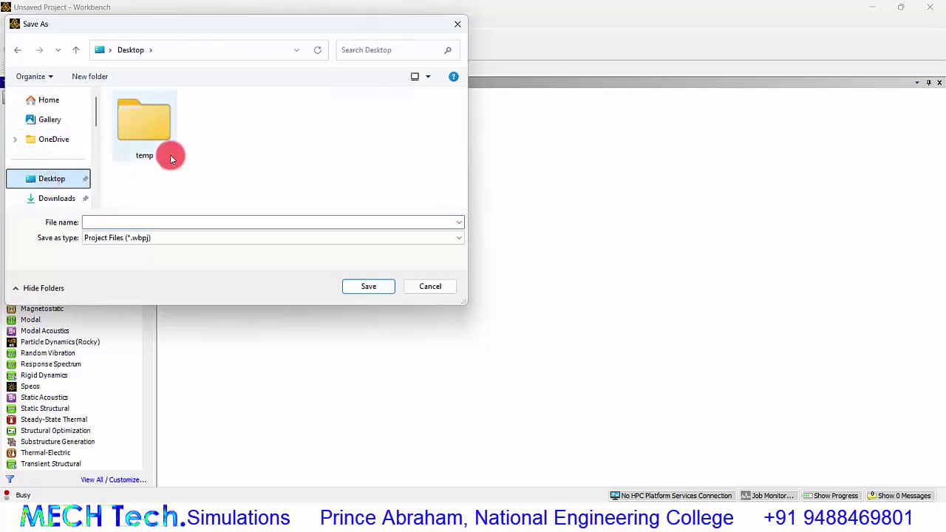
pyautogui.click(155, 219)
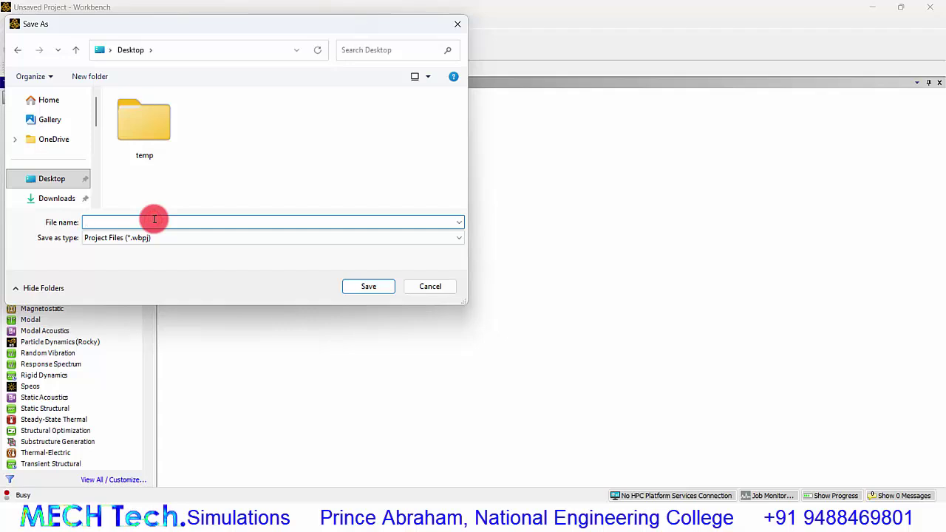
pyautogui.press('Return')
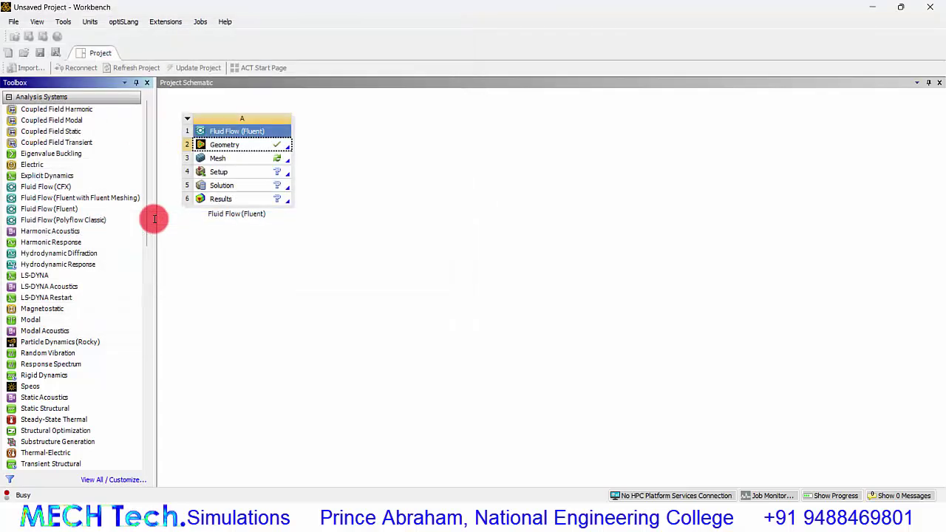
# Open the Mesh component in Meshing and create a named selection "blades" from all edges of the S-shaped profile.
pyautogui.click(240, 161)
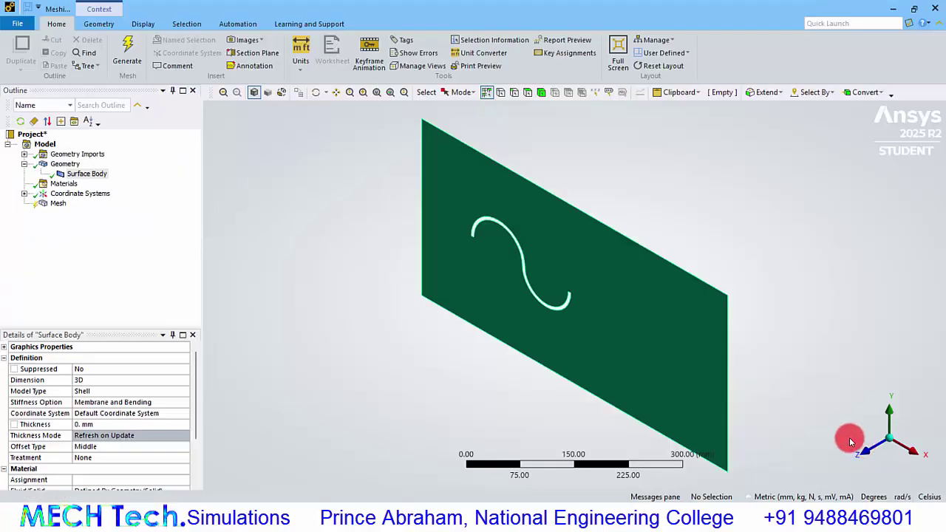
pyautogui.click(862, 450)
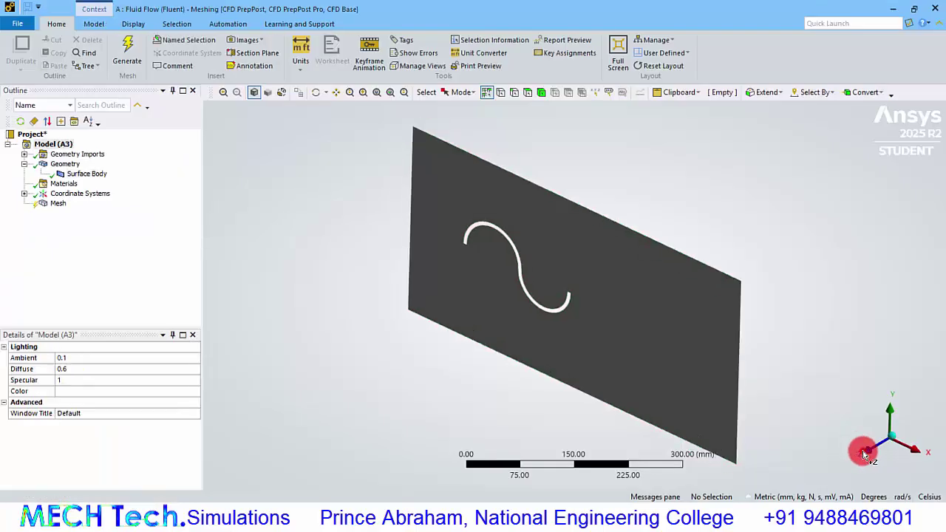
pyautogui.click(516, 96)
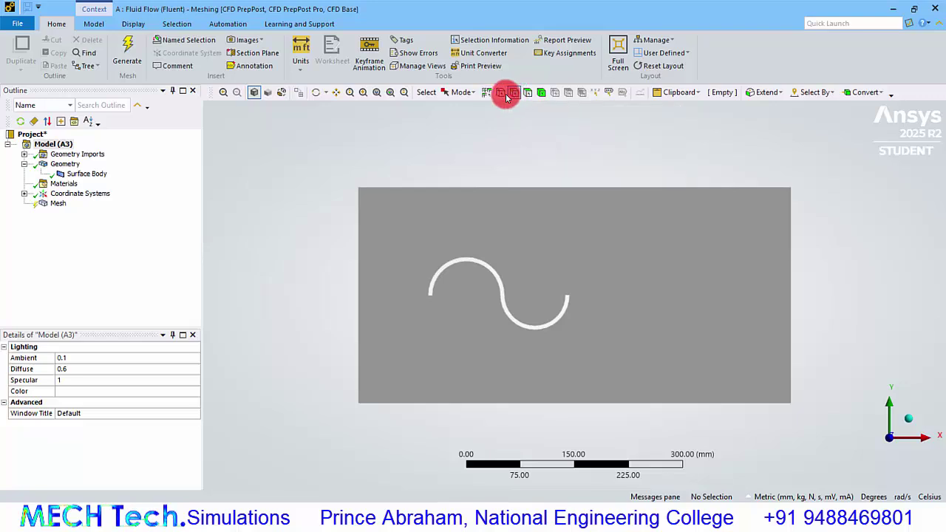
pyautogui.click(462, 92)
pyautogui.click(470, 120)
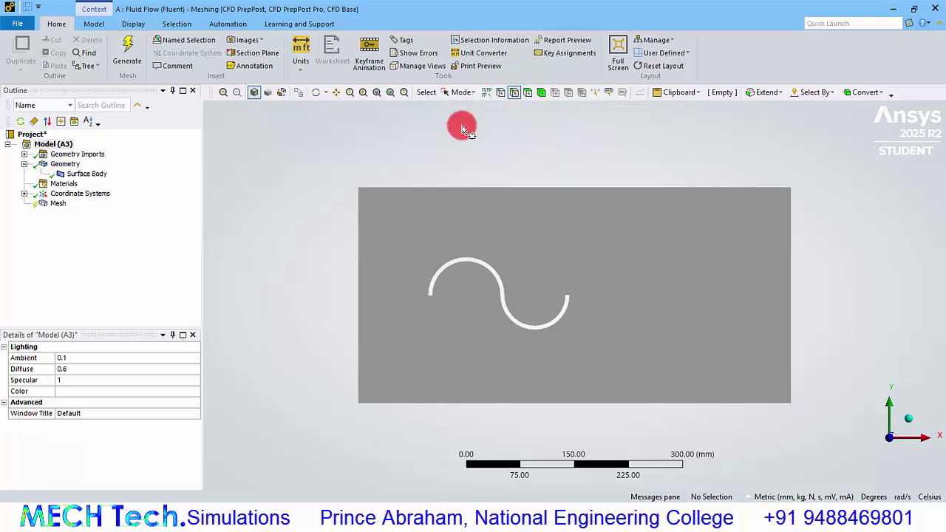
pyautogui.moveTo(409, 230); pyautogui.dragTo(598, 359)
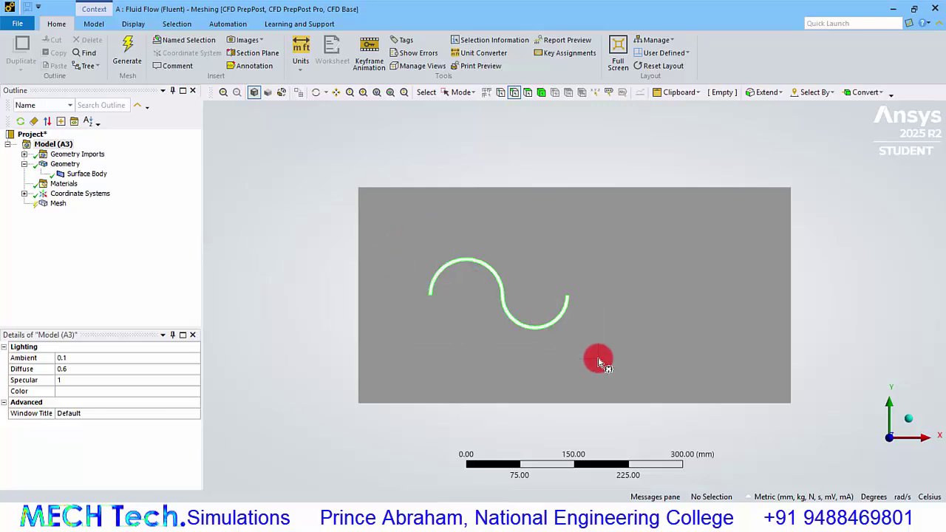
pyautogui.rightClick(507, 304)
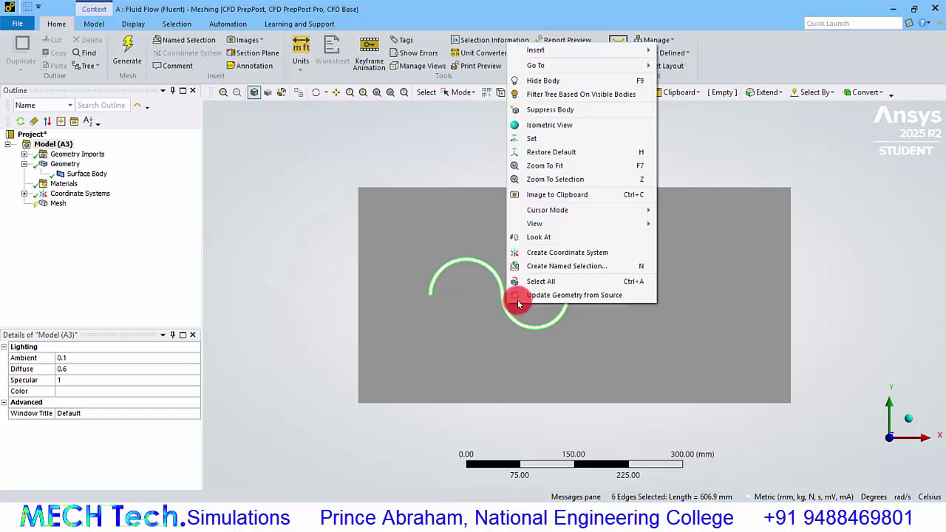
pyautogui.click(547, 266)
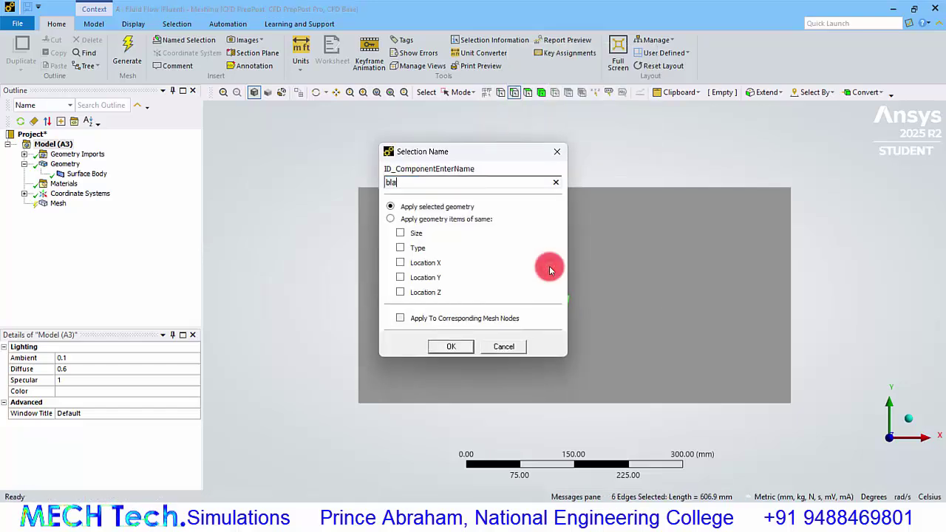
pyautogui.press('Return')
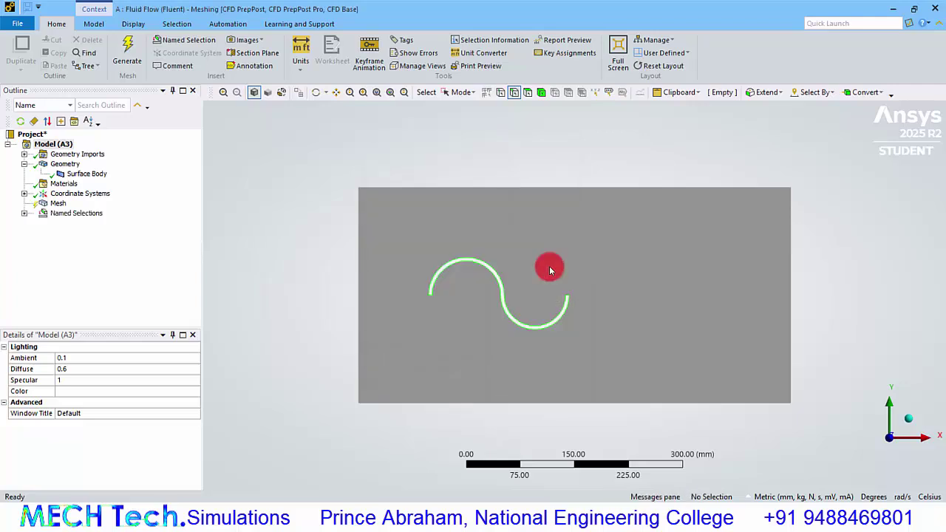
# Create a named selection "inlet" from the flow domain's vertical edge on the negative X side.
pyautogui.click(461, 92)
pyautogui.click(467, 116)
pyautogui.click(359, 237)
pyautogui.rightClick(358, 237)
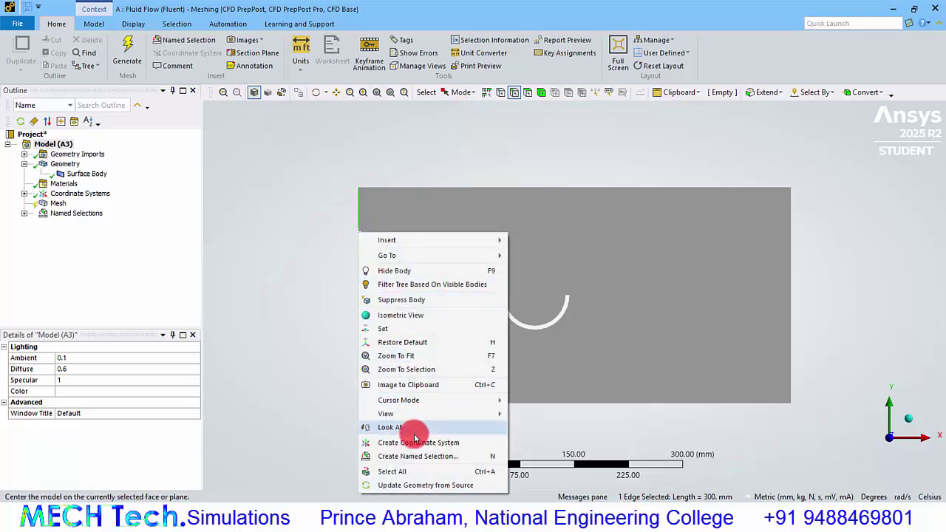
pyautogui.click(413, 458)
pyautogui.write('inlet')
pyautogui.press('Return')
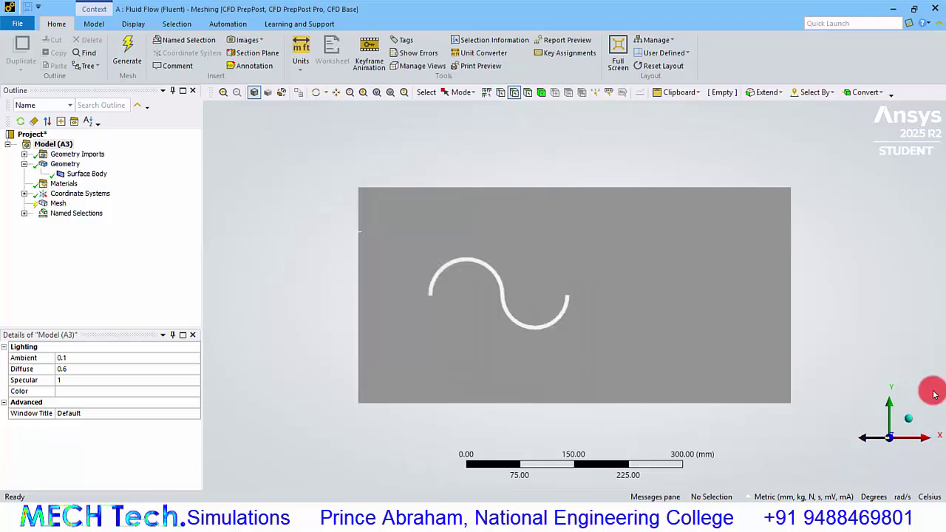
# Create a named selection "outlet" from the flow domain's vertical edge on the positive X side.
pyautogui.click(794, 307)
pyautogui.rightClick(794, 307)
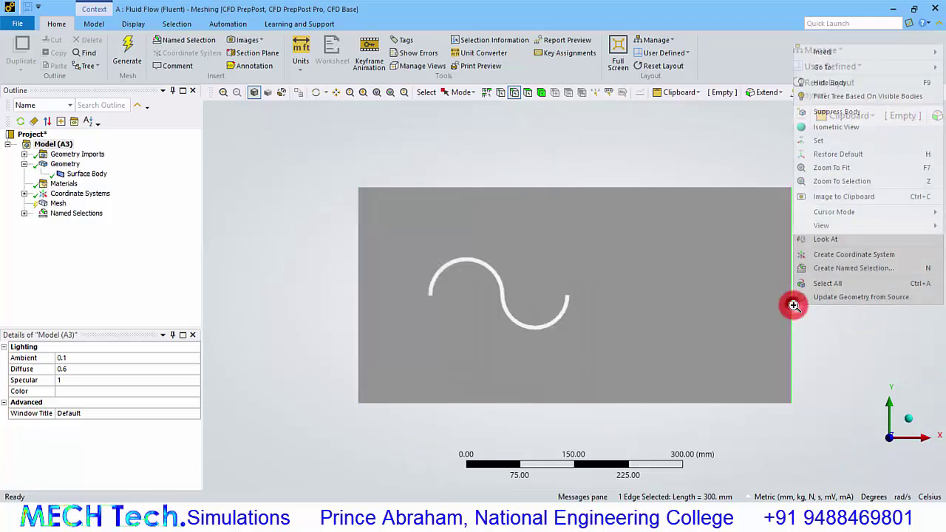
pyautogui.click(826, 278)
pyautogui.write('o')
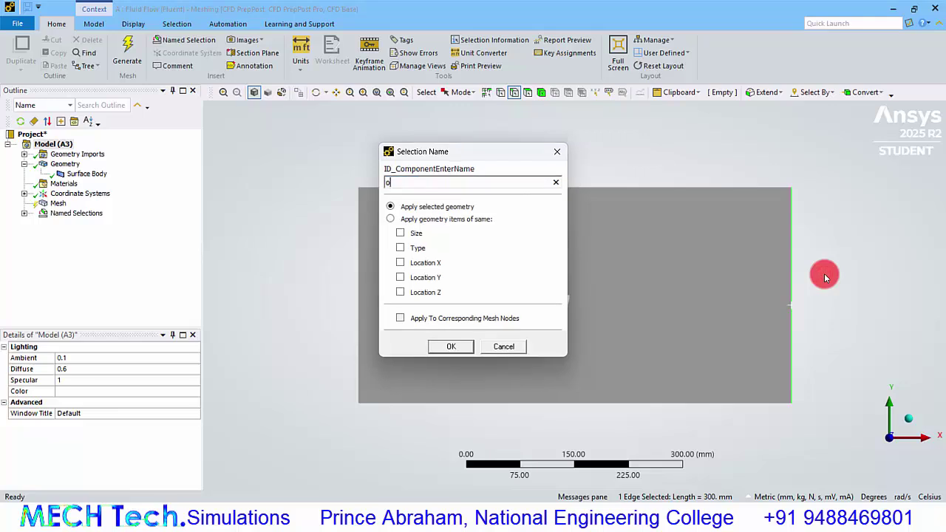
pyautogui.write('utlet')
pyautogui.press('Return')
# Generate the mesh with an element size of 2.5 mm, and update the Mesh component in the Workbench project.
pyautogui.click(59, 204)
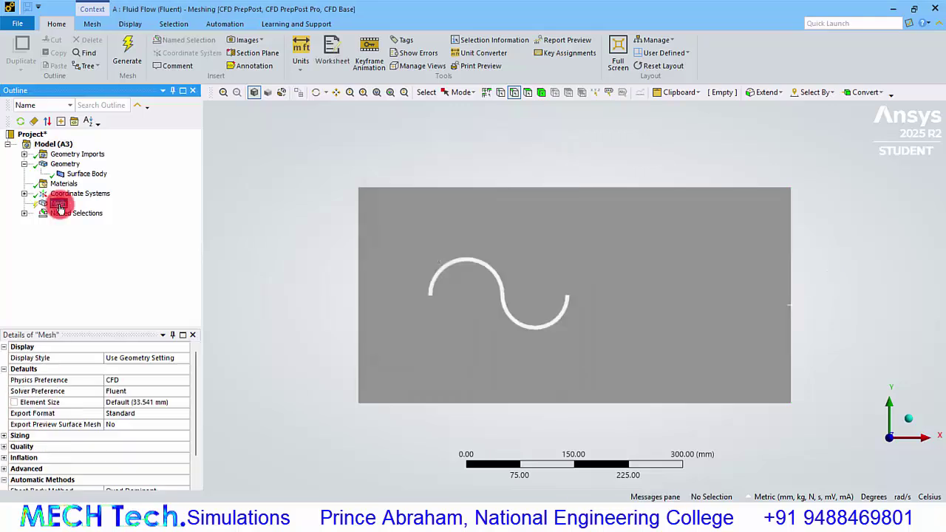
pyautogui.click(130, 403)
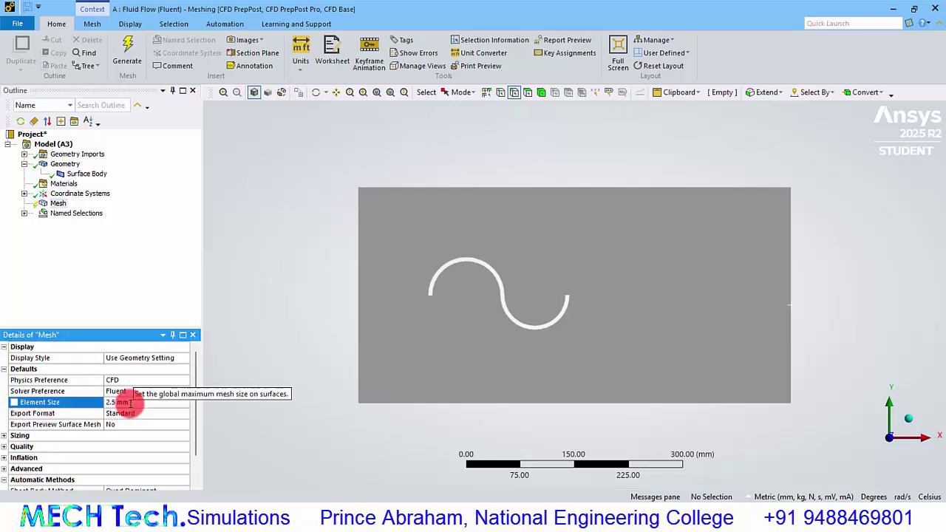
pyautogui.click(127, 60)
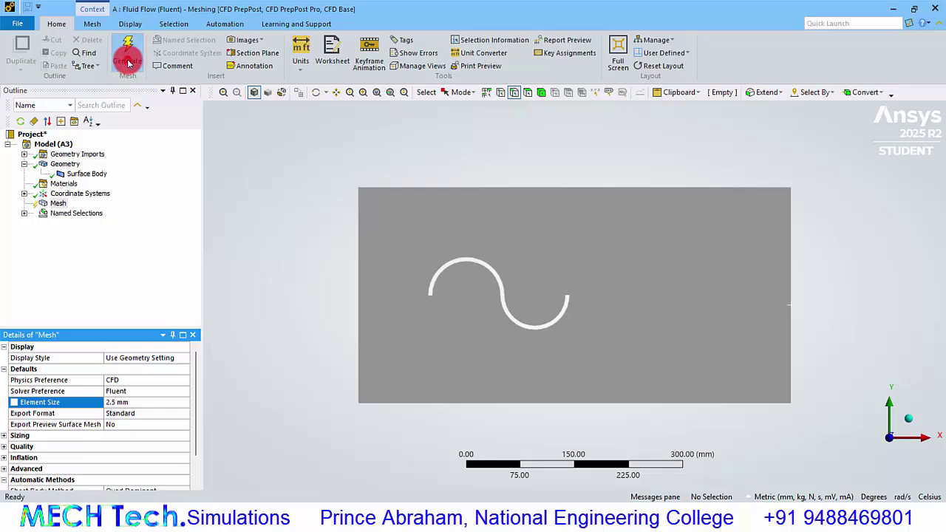
pyautogui.click(937, 14)
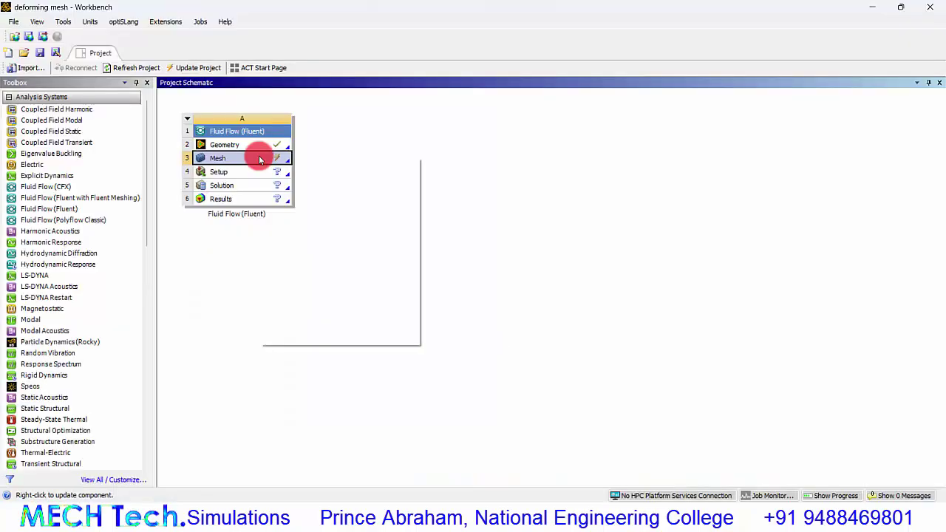
pyautogui.rightClick(258, 155)
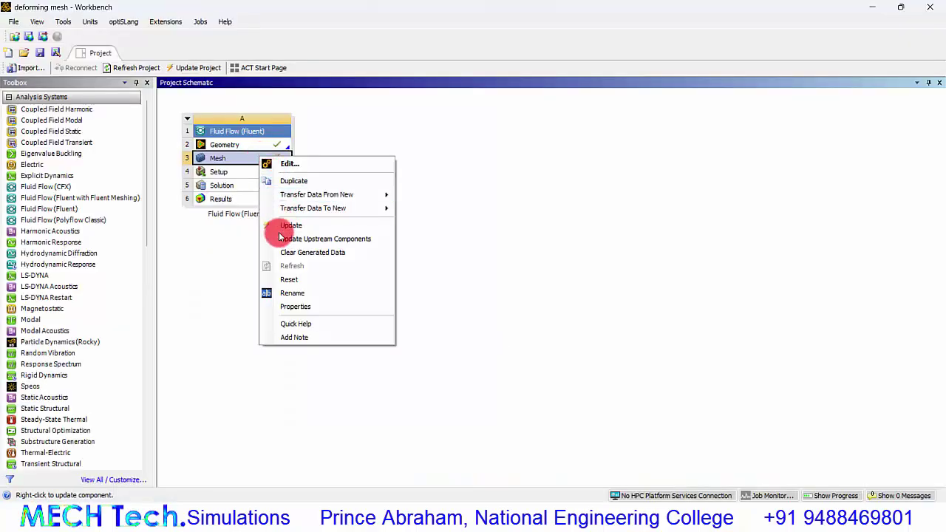
pyautogui.click(282, 230)
# Launch Fluent from the Setup component with double precision and 2 solver processes.
pyautogui.doubleClick(254, 171)
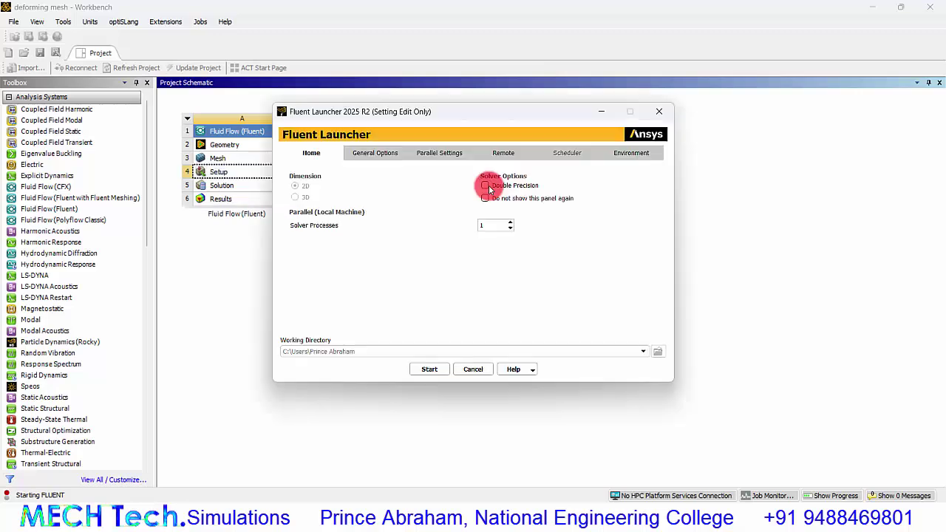
pyautogui.click(486, 186)
pyautogui.click(510, 226)
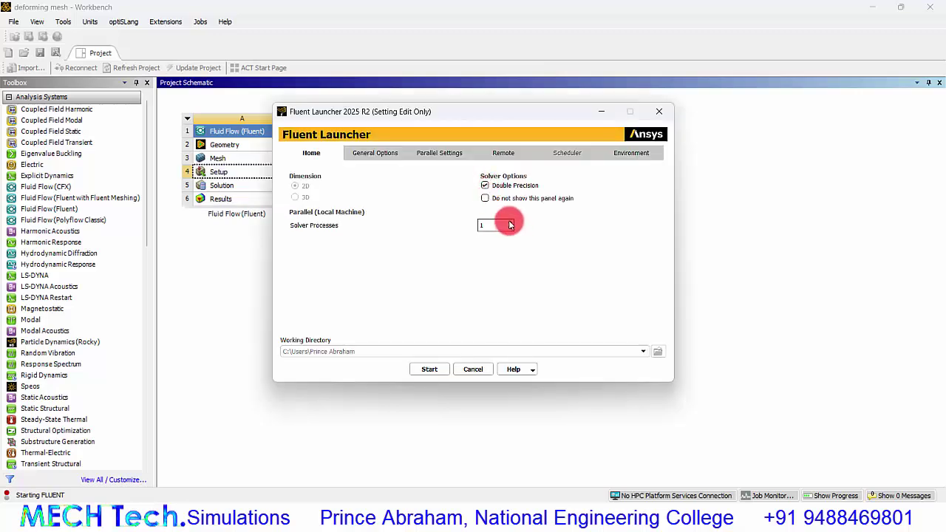
pyautogui.click(427, 369)
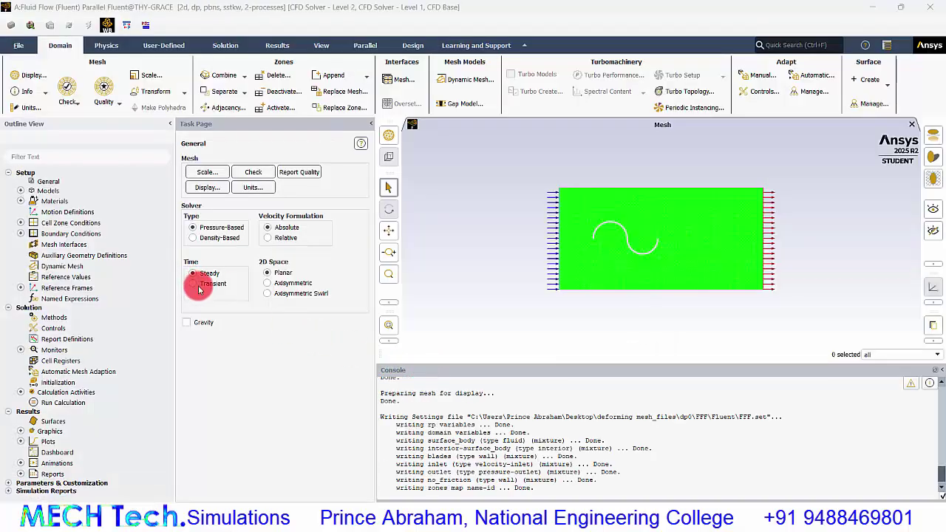
# Set the solver time to Transient and the inlet boundary's velocity magnitude to 5 m/s.
pyautogui.click(193, 283)
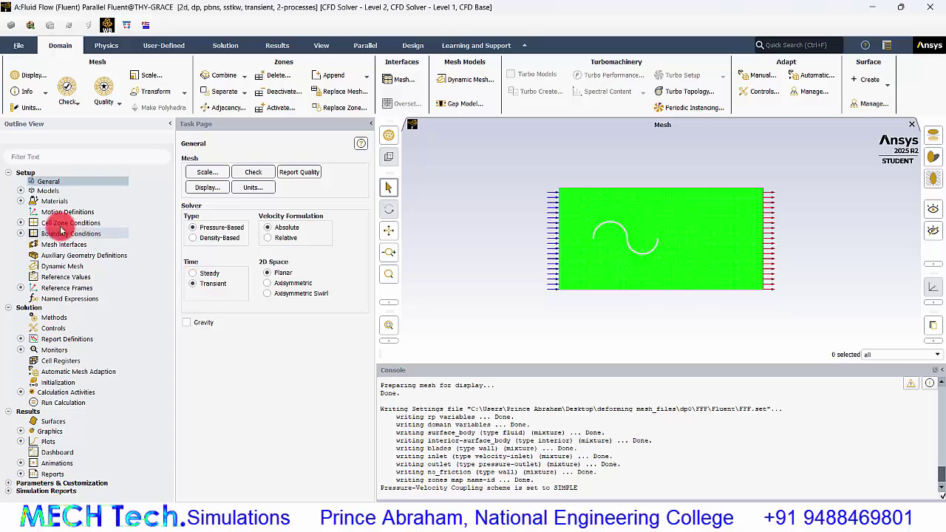
pyautogui.click(20, 233)
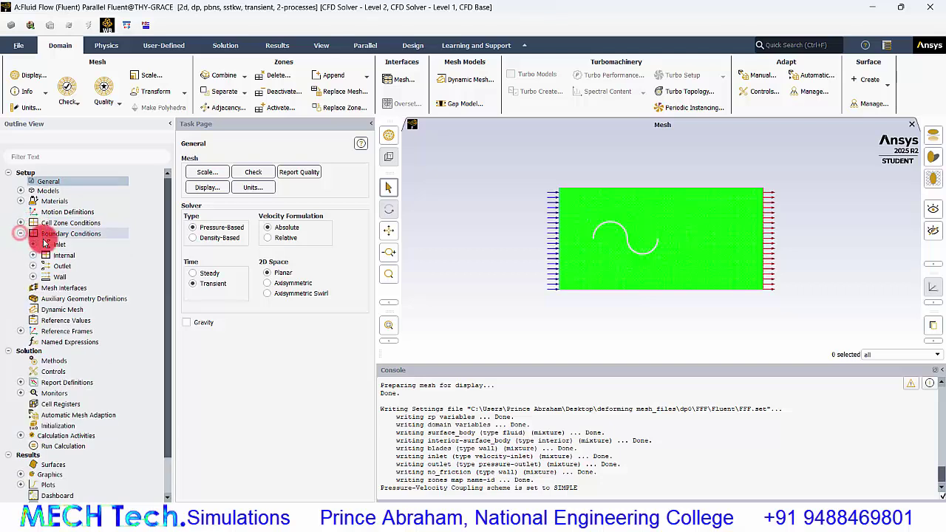
pyautogui.click(33, 244)
pyautogui.click(82, 255)
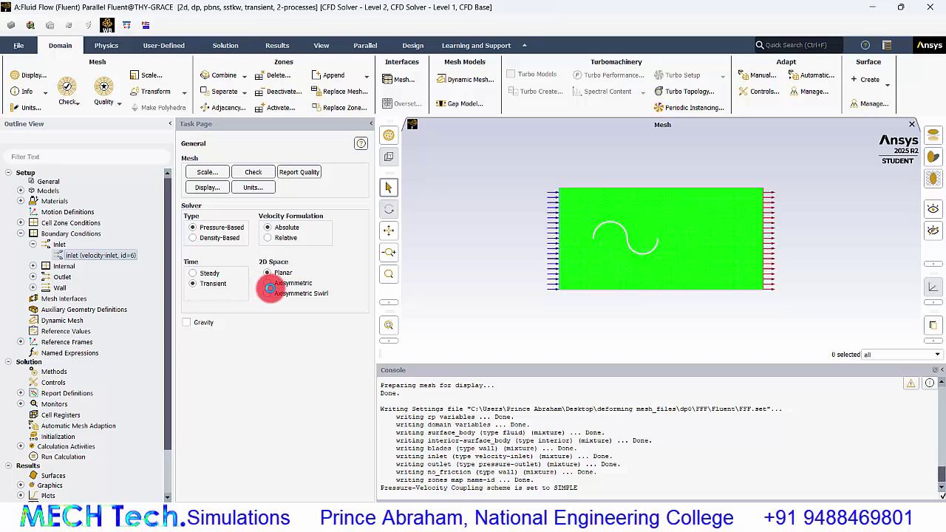
pyautogui.click(338, 356)
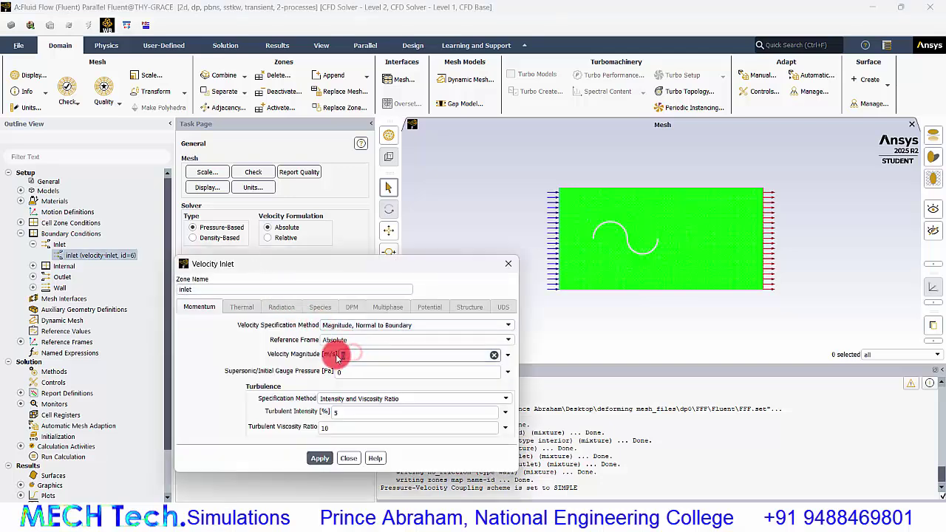
pyautogui.write('5')
pyautogui.click(320, 459)
pyautogui.click(345, 459)
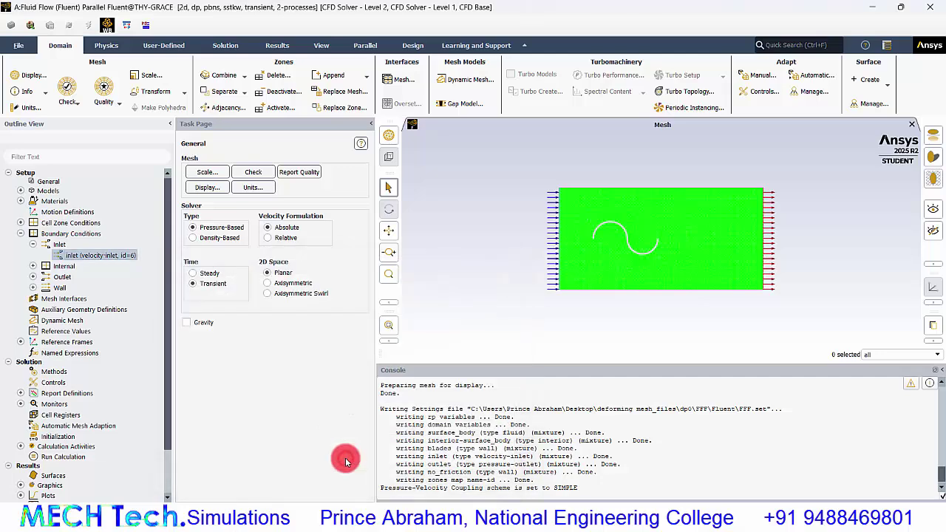
pyautogui.click(21, 233)
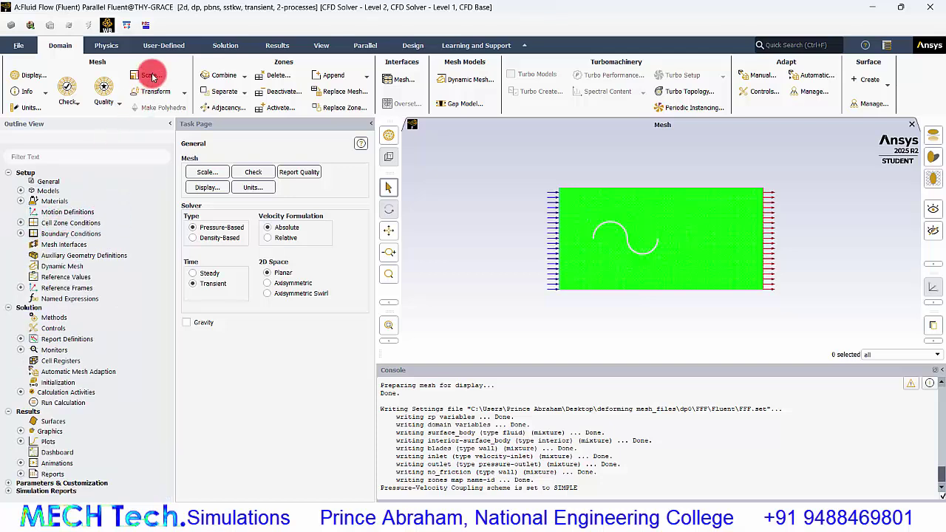
# Switch to the Windows desktop and move the .deforming mesh_files folder and the deforming mesh.wbpj project file to free space.
pyautogui.click(162, 45)
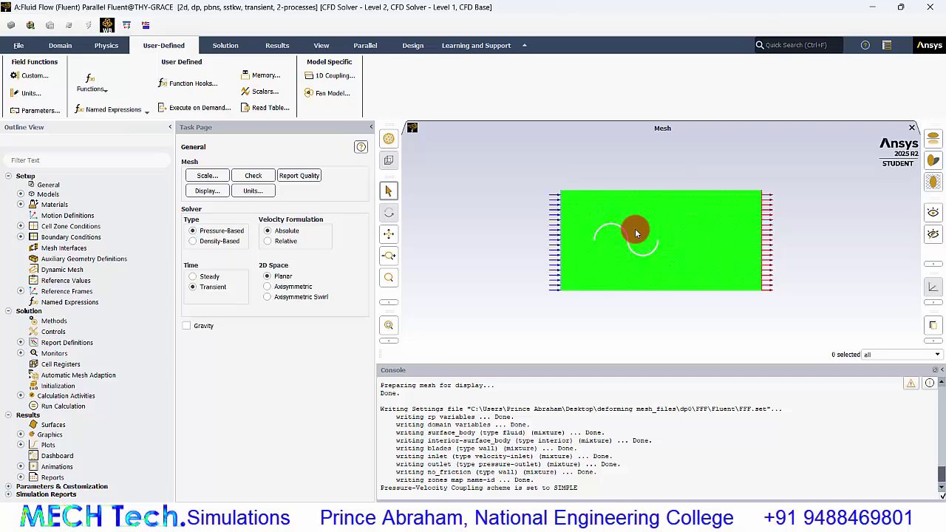
pyautogui.click(872, 6)
pyautogui.click(872, 6)
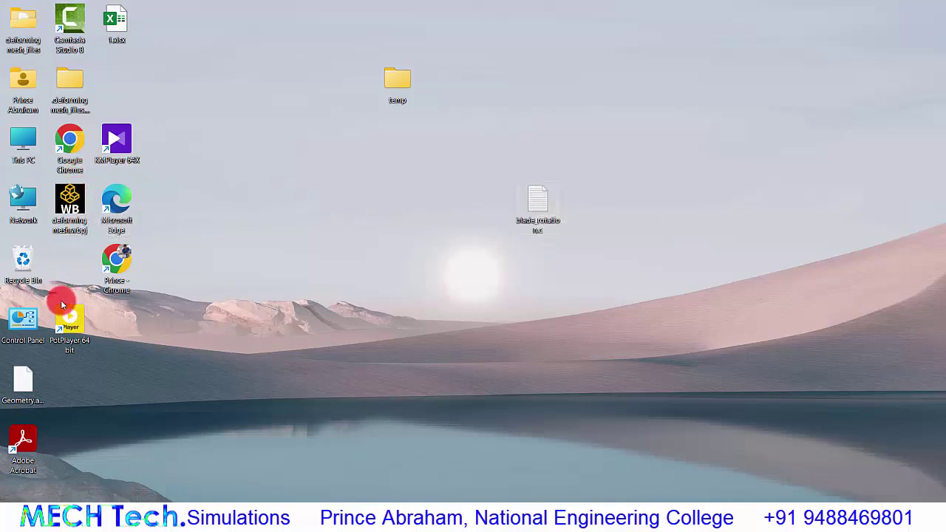
pyautogui.moveTo(65, 86); pyautogui.dragTo(266, 244)
pyautogui.moveTo(70, 201); pyautogui.dragTo(259, 292)
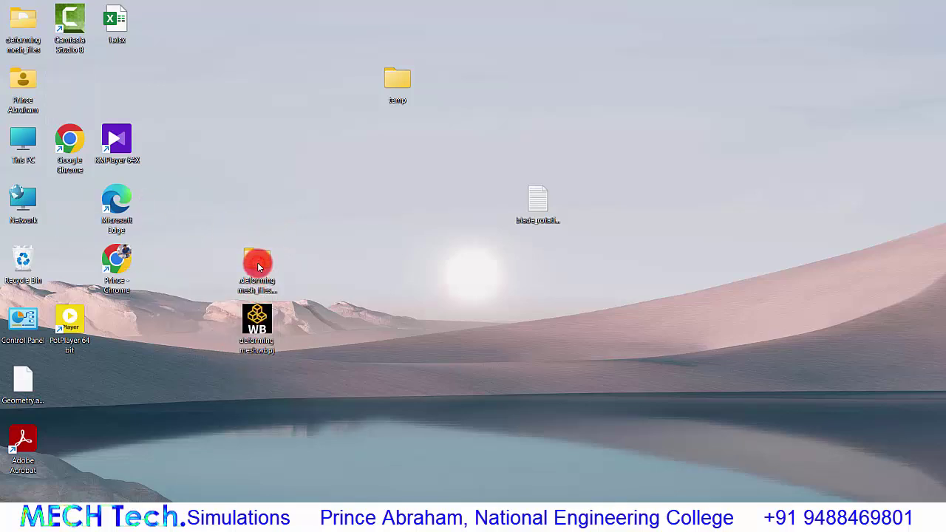
pyautogui.doubleClick(257, 265)
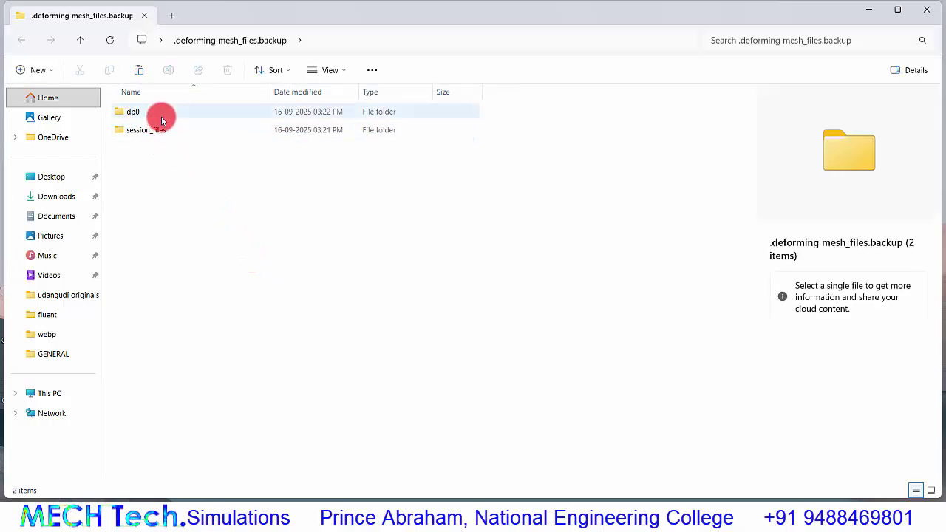
pyautogui.doubleClick(162, 120)
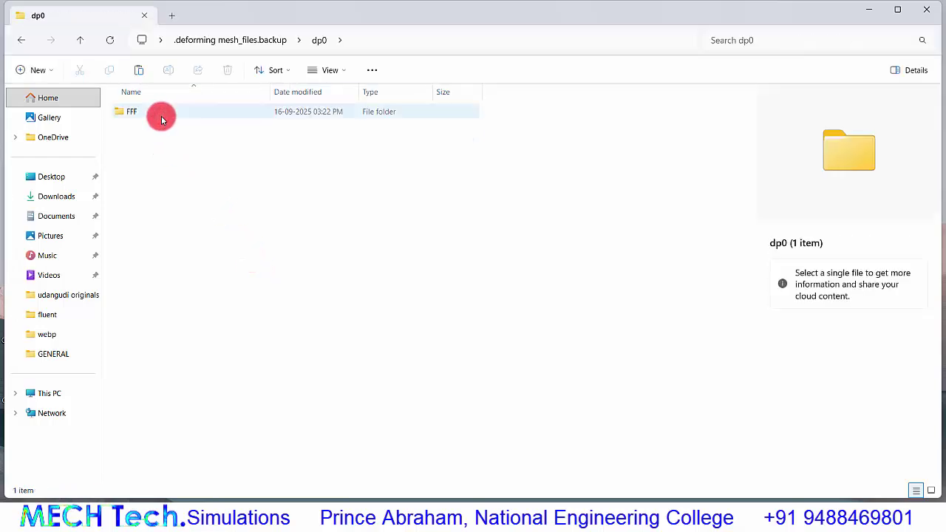
pyautogui.doubleClick(161, 118)
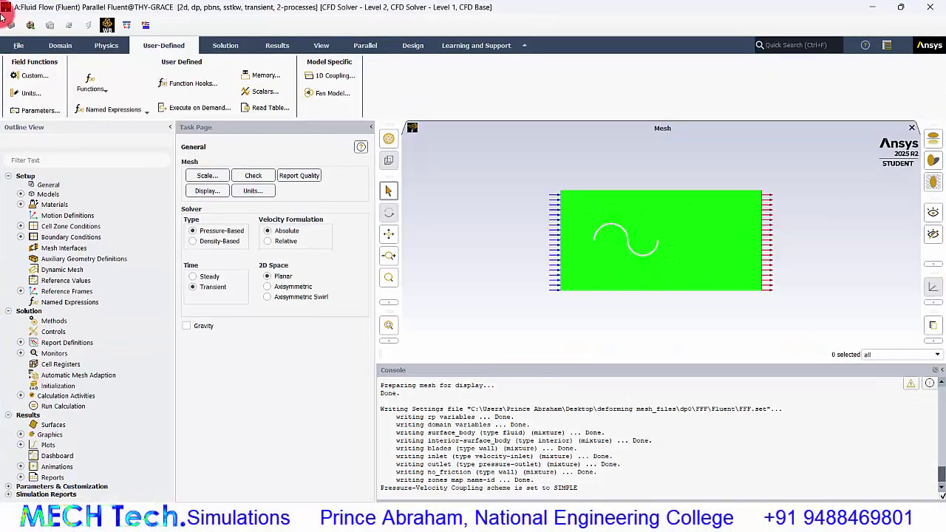
# Save the project from Fluent, and paste the copied blade_rotation.c into the project's deforming mesh_files\dp0\FFF\Fluent folder.
pyautogui.click(16, 48)
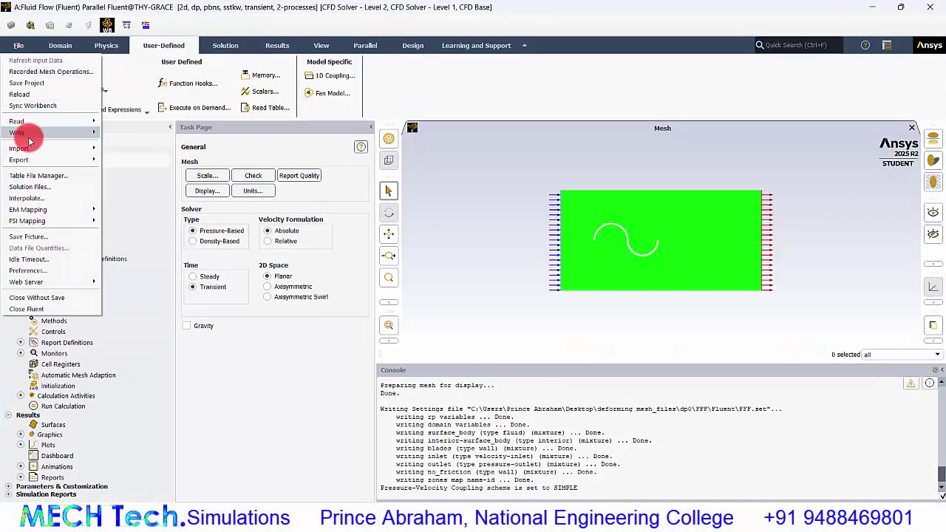
pyautogui.click(33, 82)
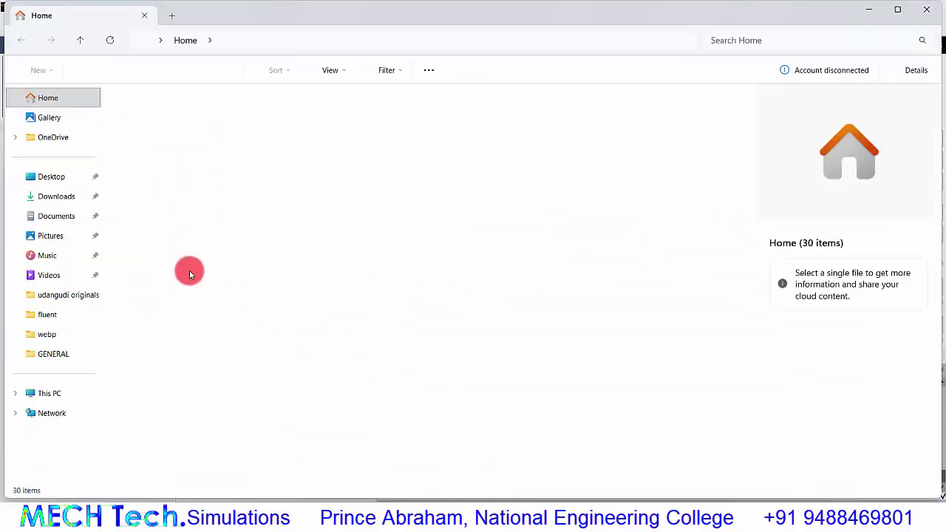
pyautogui.click(64, 175)
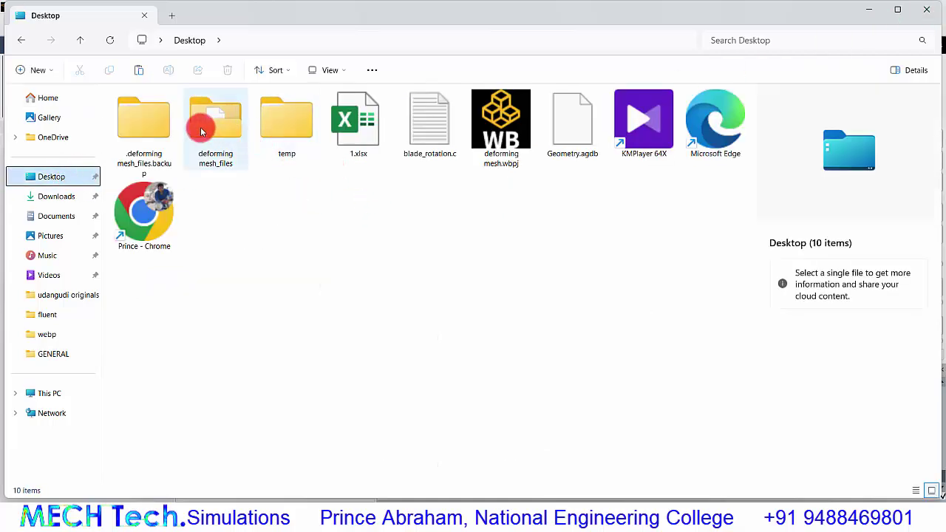
pyautogui.doubleClick(207, 129)
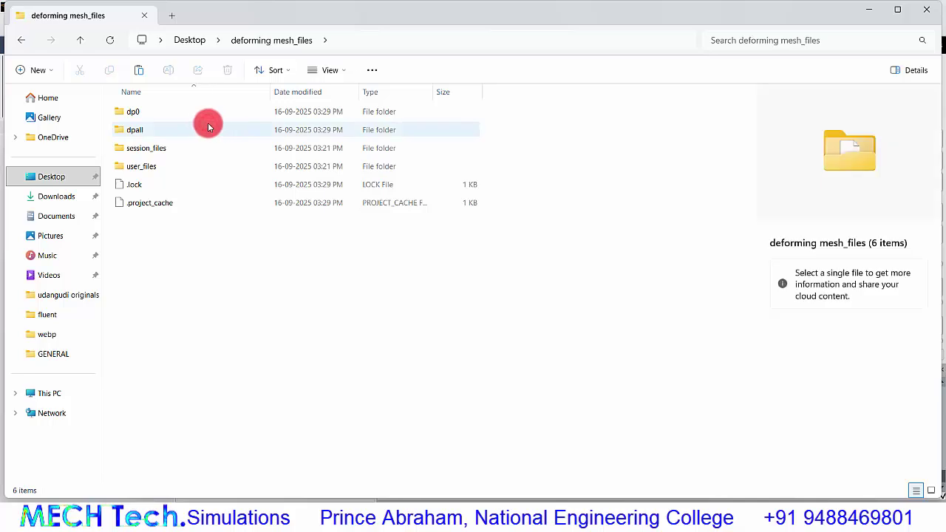
pyautogui.doubleClick(164, 115)
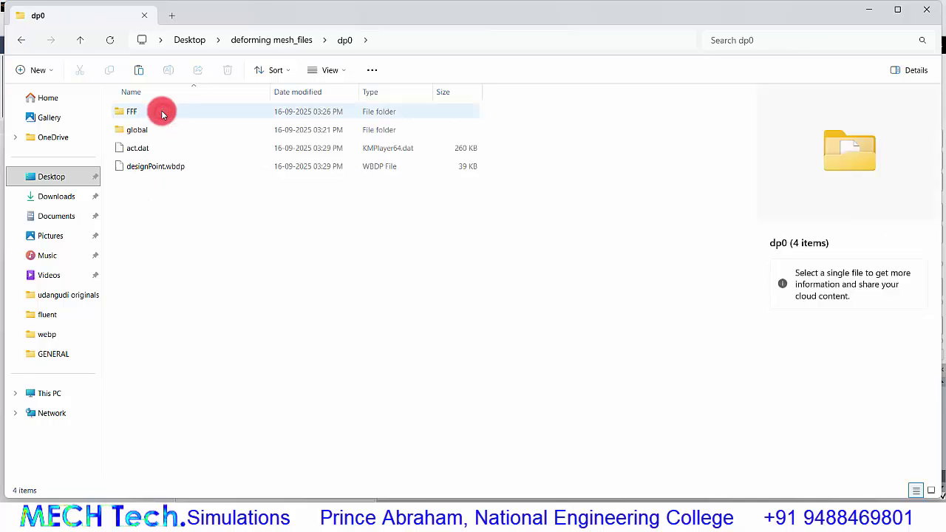
pyautogui.doubleClick(163, 113)
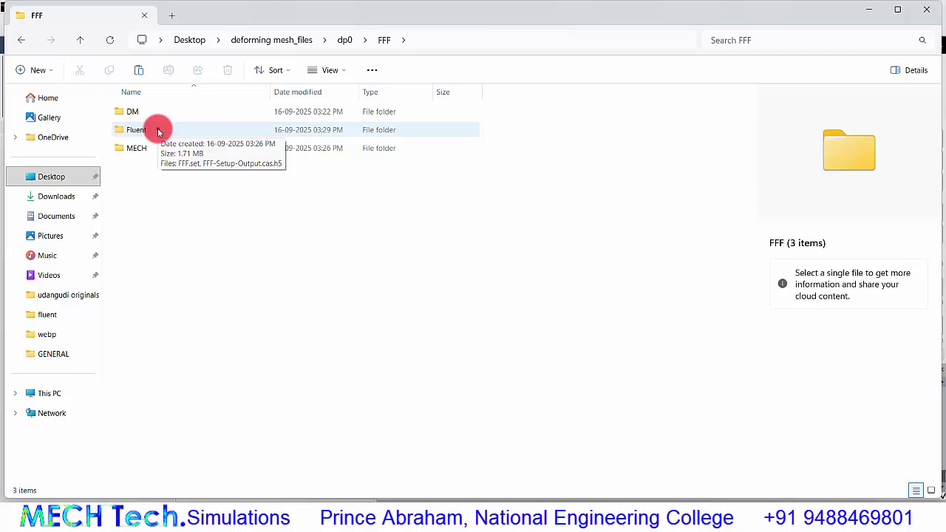
pyautogui.doubleClick(157, 132)
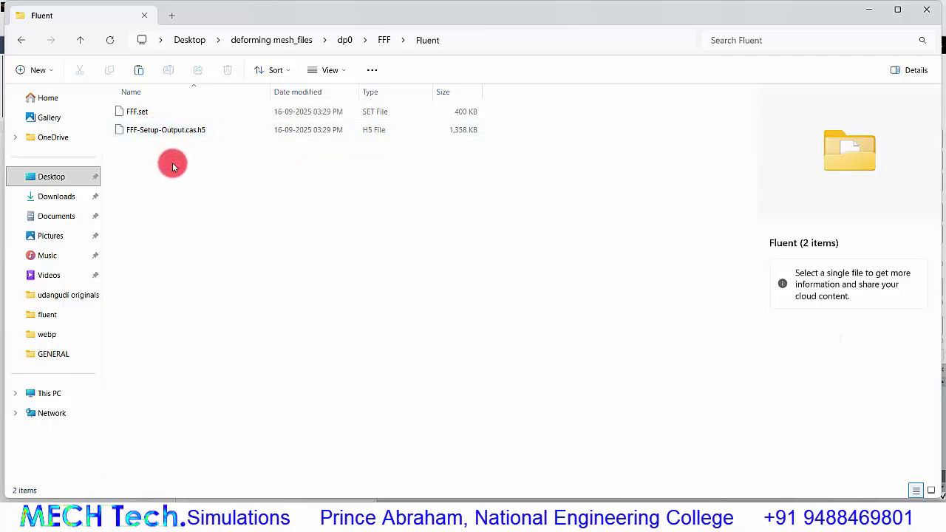
pyautogui.hotkey('ctrl', 'v')
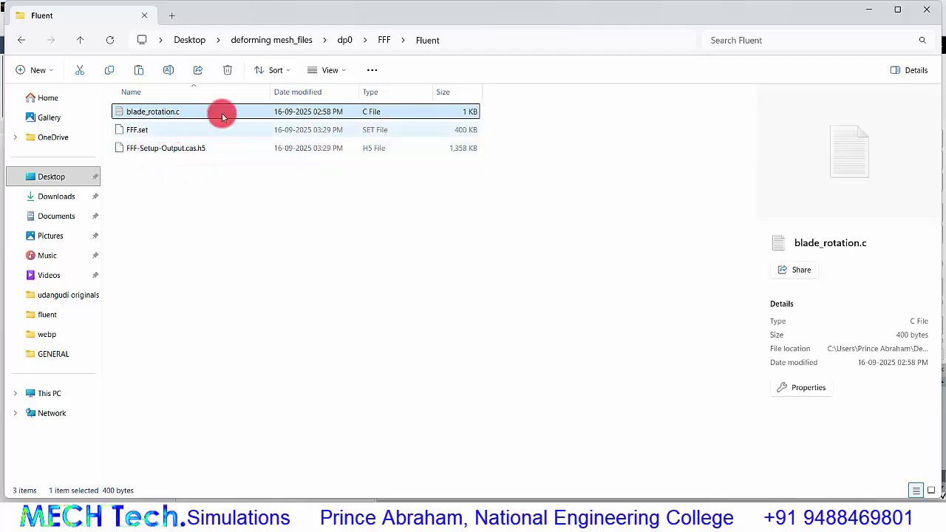
pyautogui.click(927, 12)
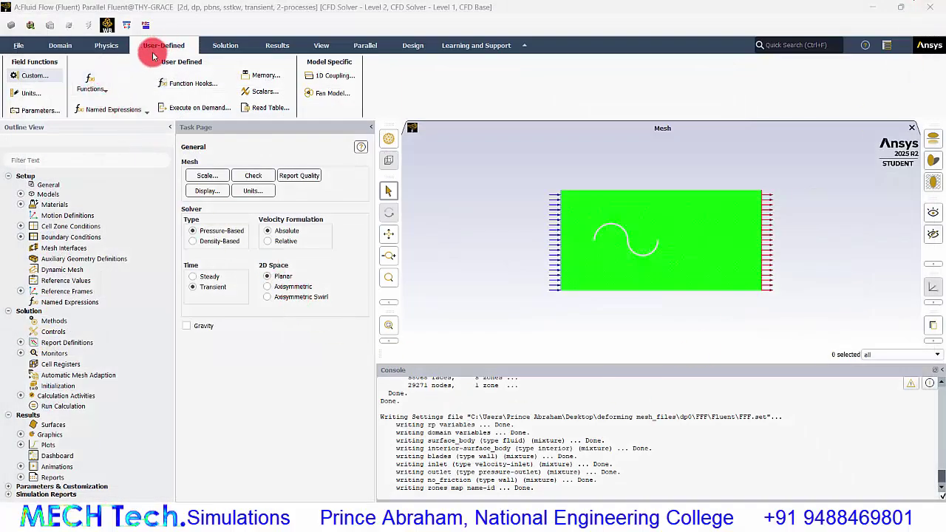
# Add blade_rotation.c from the project's Fluent folder as the source file for a compiled UDF.
pyautogui.click(91, 84)
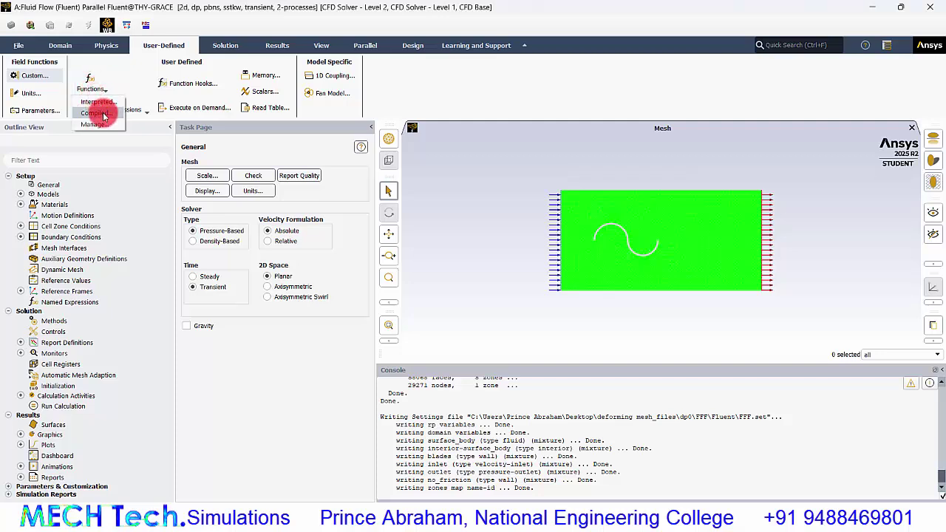
pyautogui.click(96, 113)
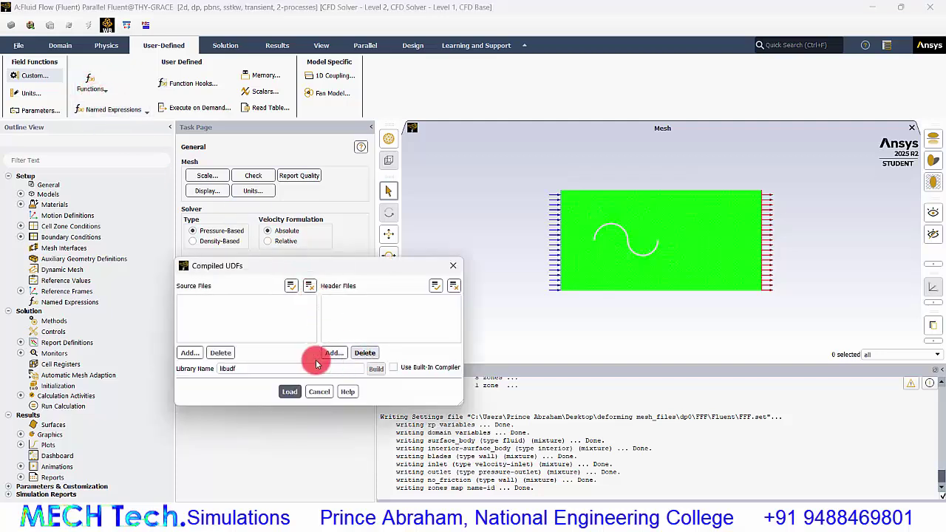
pyautogui.click(190, 353)
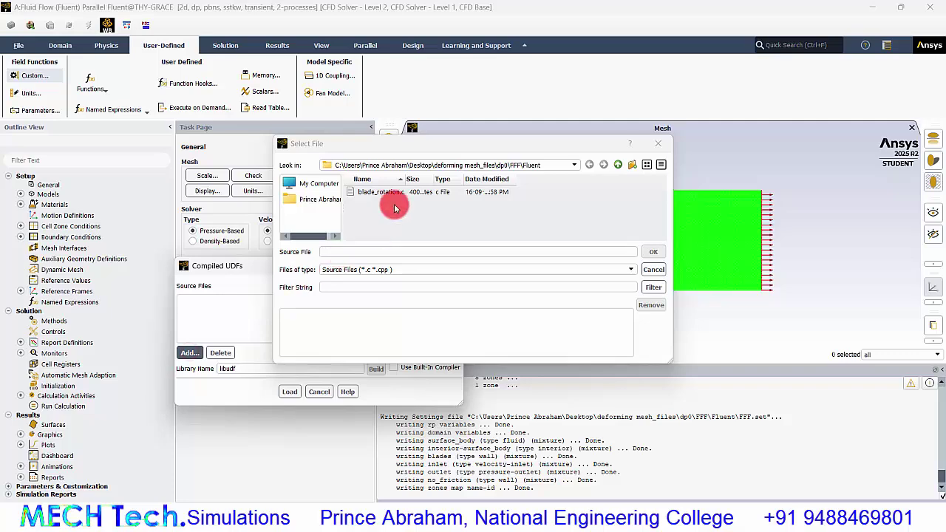
pyautogui.doubleClick(427, 193)
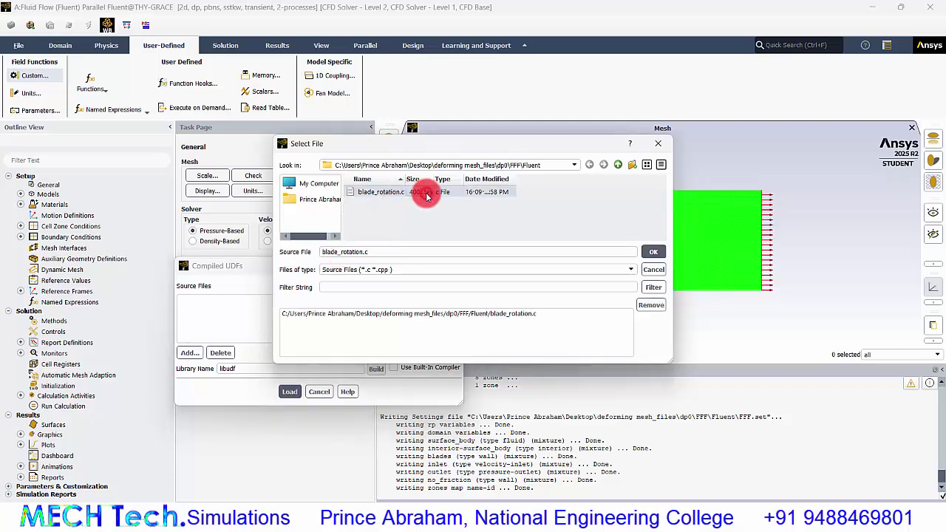
pyautogui.click(652, 253)
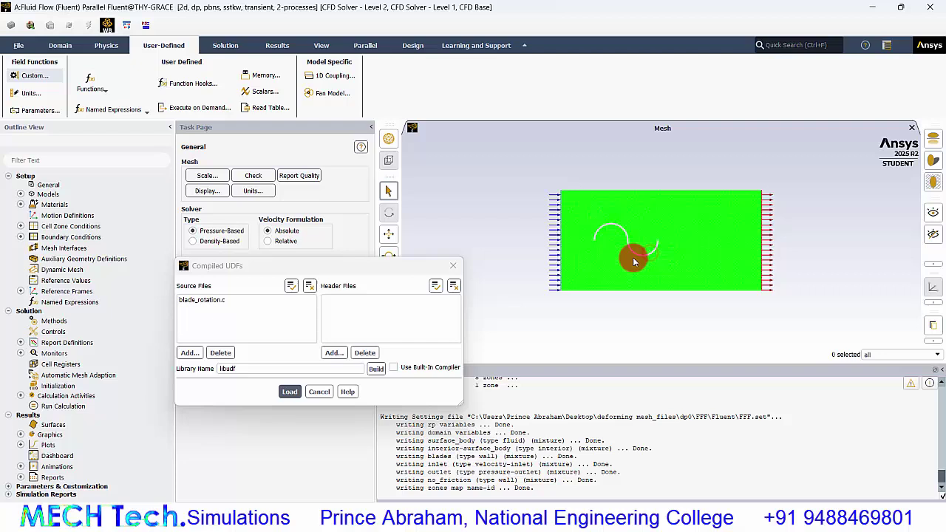
# Build the libudf library with the built-in compiler and load it into the solver.
pyautogui.click(394, 369)
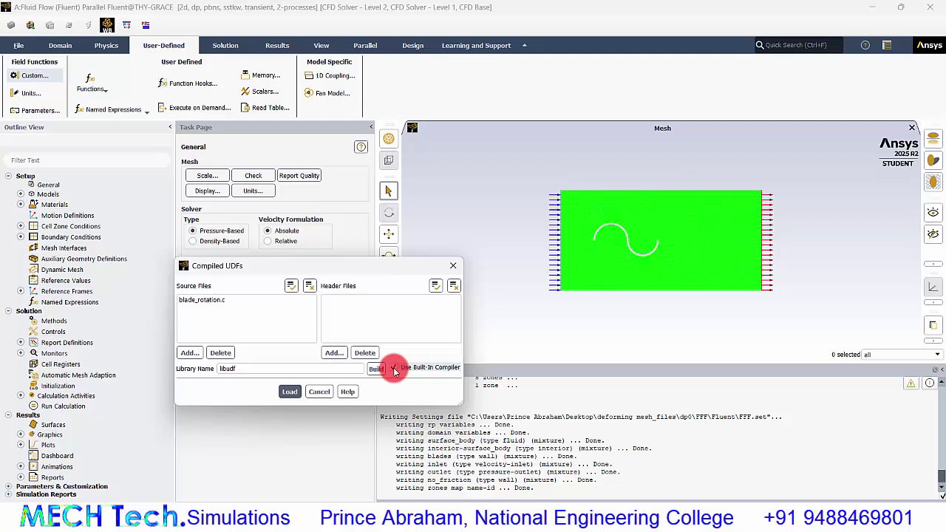
pyautogui.click(375, 370)
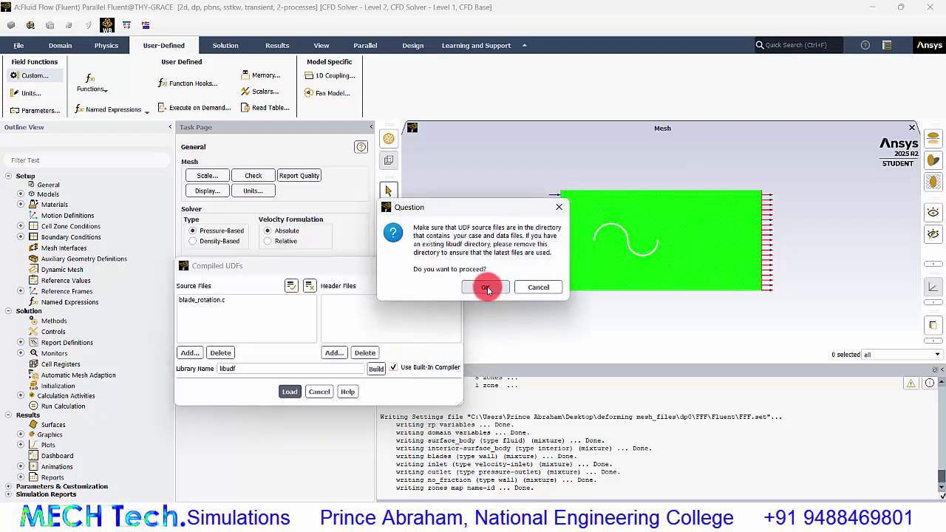
pyautogui.click(486, 288)
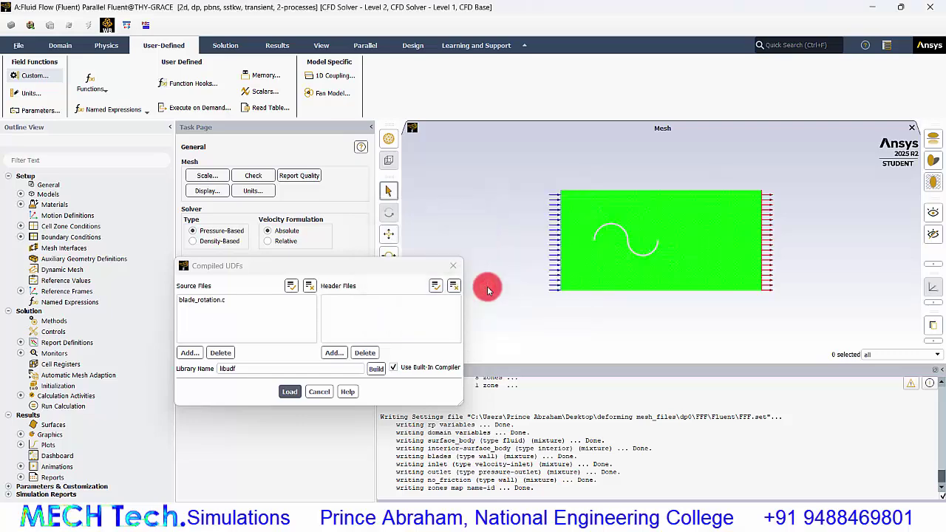
pyautogui.moveTo(405, 490); pyautogui.dragTo(374, 489)
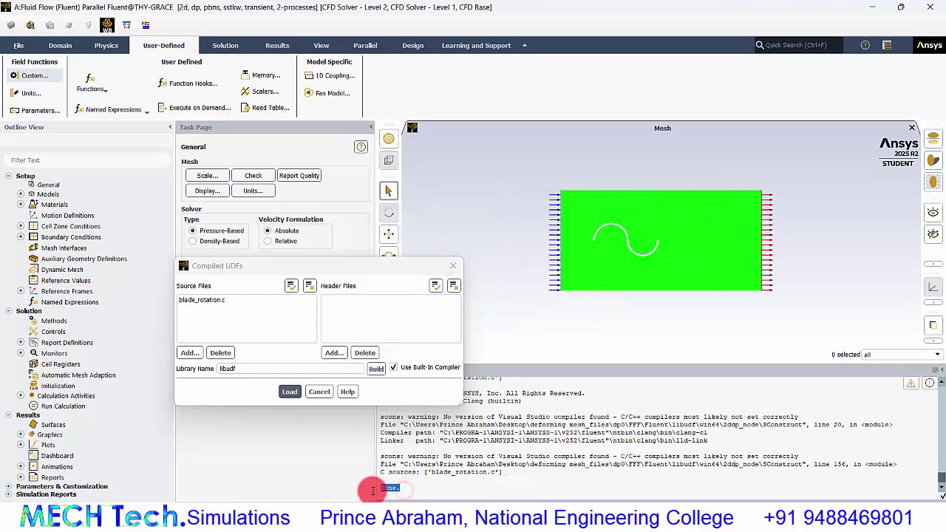
pyautogui.click(292, 396)
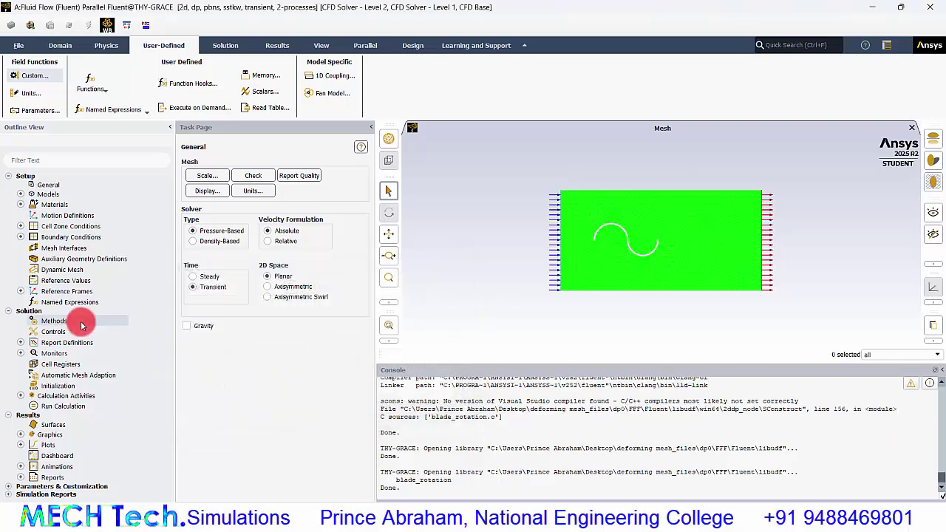
# Enable Dynamic Mesh with Smoothing and Remeshing, and set the remeshing to Methods-Based Remeshing.
pyautogui.click(67, 270)
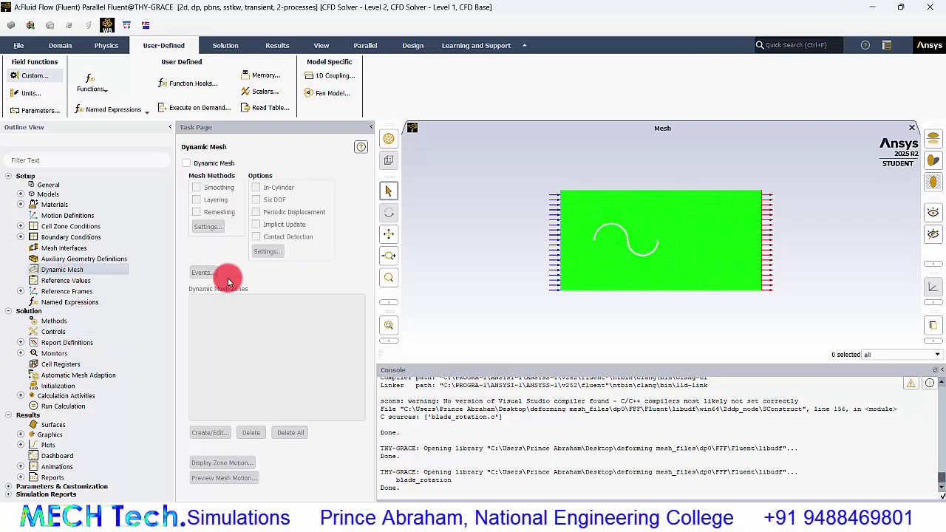
pyautogui.click(190, 164)
pyautogui.click(213, 189)
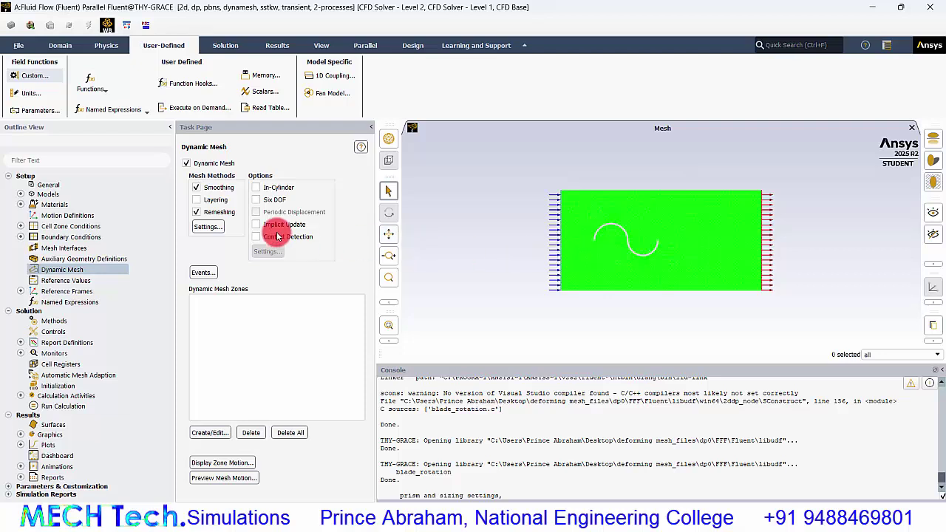
pyautogui.click(210, 226)
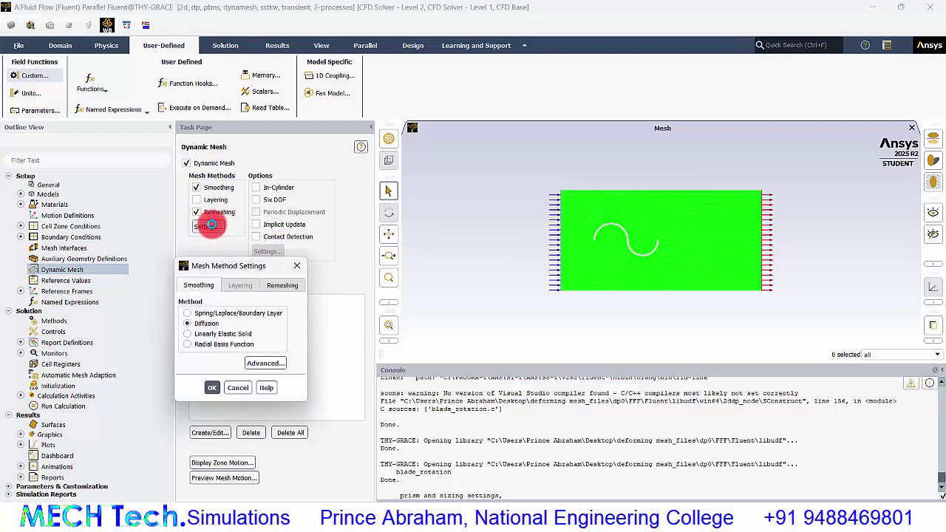
pyautogui.click(285, 285)
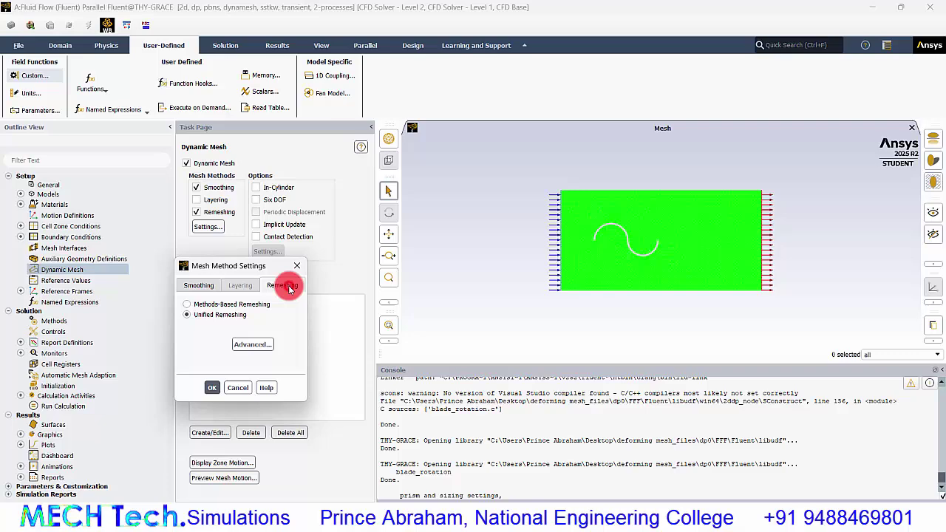
pyautogui.click(233, 305)
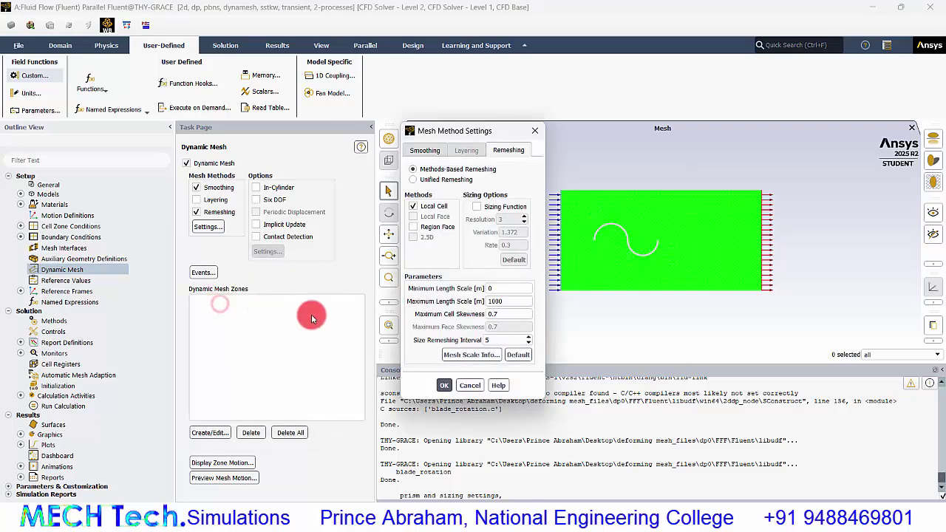
pyautogui.click(505, 302)
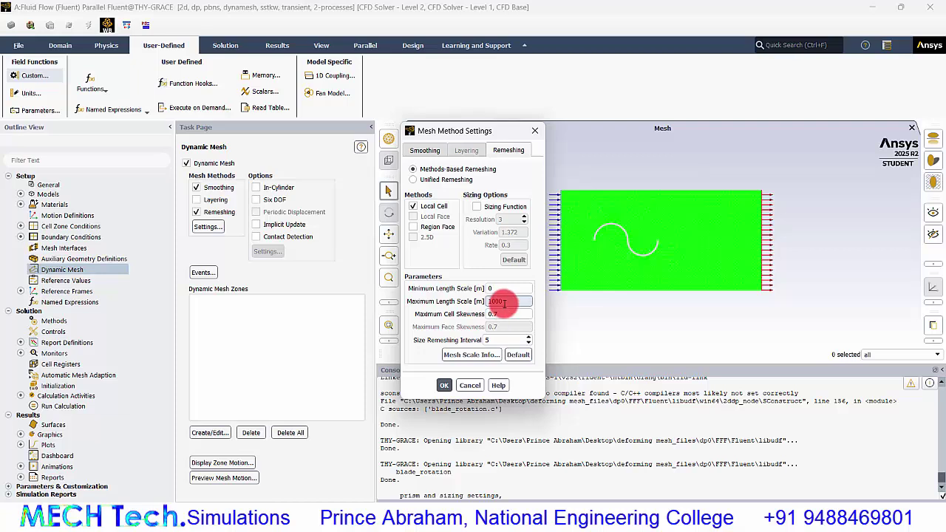
# Set the unit of angular velocity to rev/min and the unit of length to mm.
pyautogui.click(31, 93)
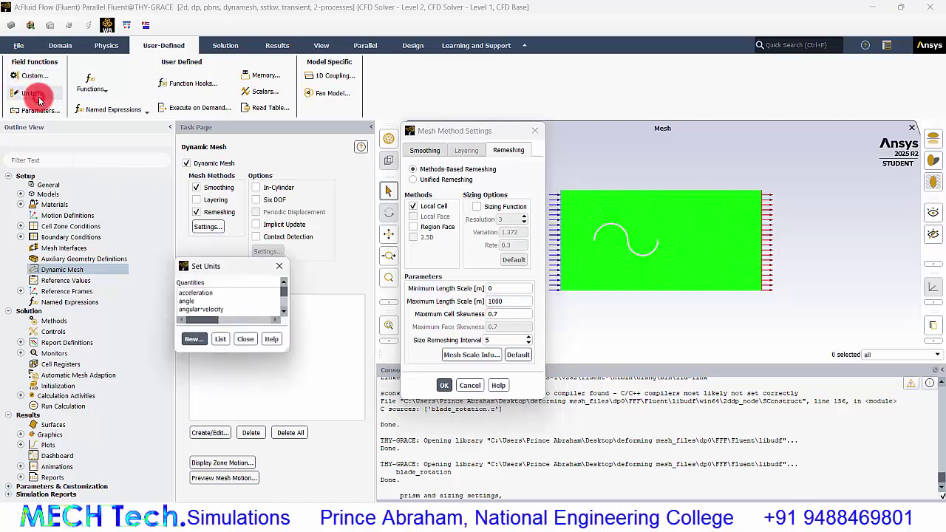
pyautogui.click(220, 310)
pyautogui.click(360, 310)
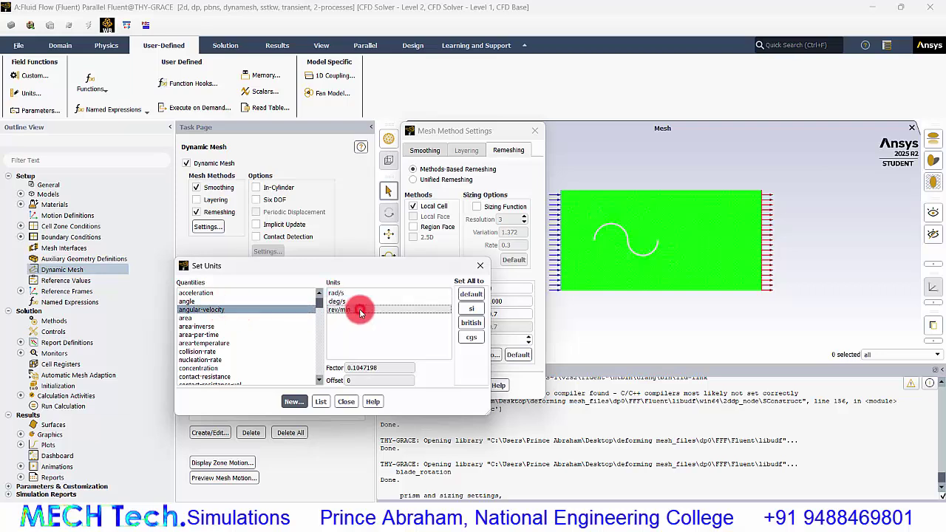
pyautogui.scroll(-10, 272, 337)
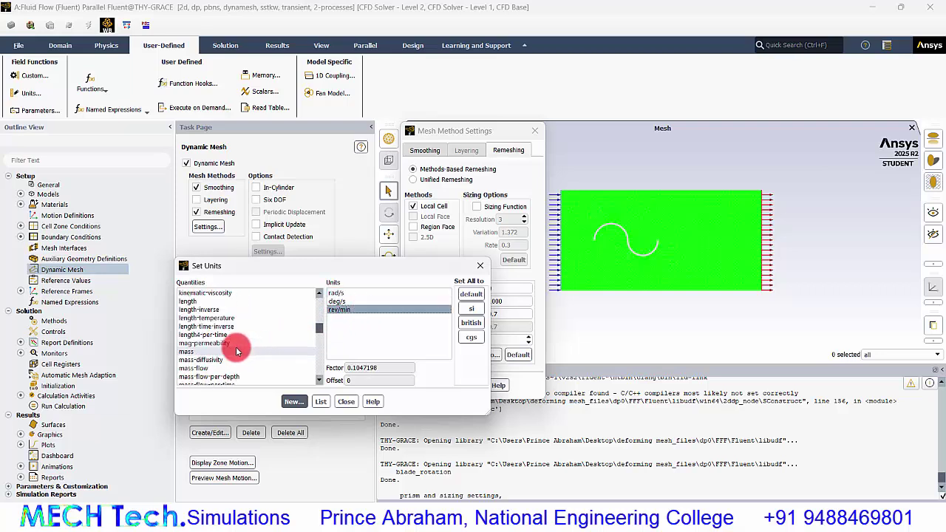
pyautogui.click(200, 302)
pyautogui.click(334, 309)
pyautogui.click(343, 399)
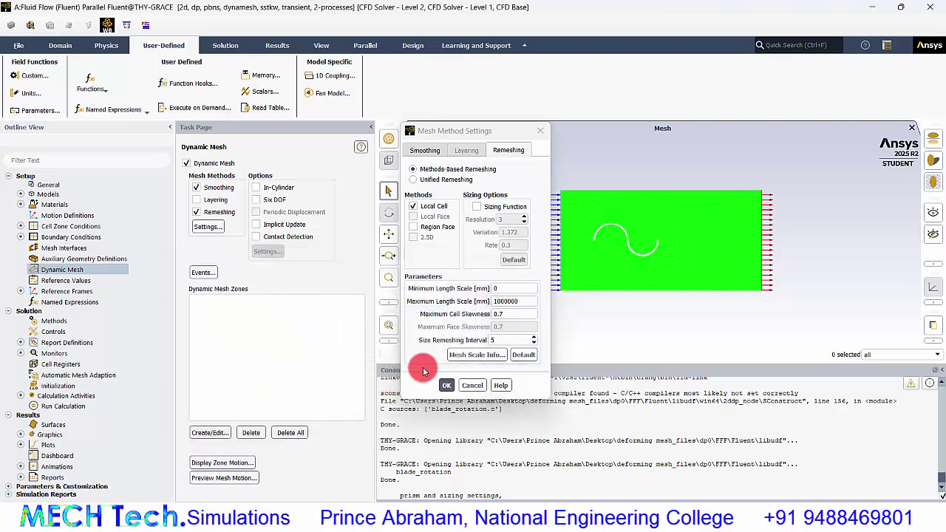
# Set the remeshing Maximum Length Scale to 1 mm and accept the mesh method settings.
pyautogui.doubleClick(508, 302)
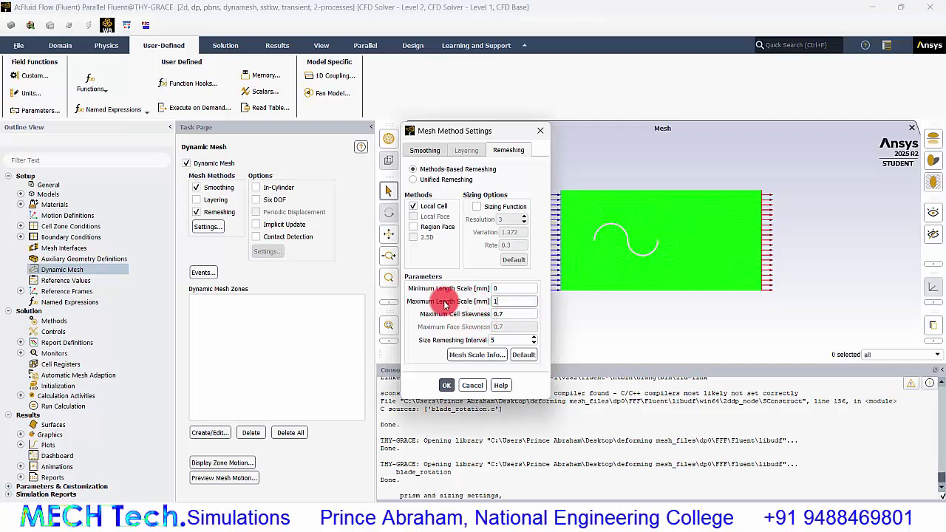
pyautogui.click(449, 385)
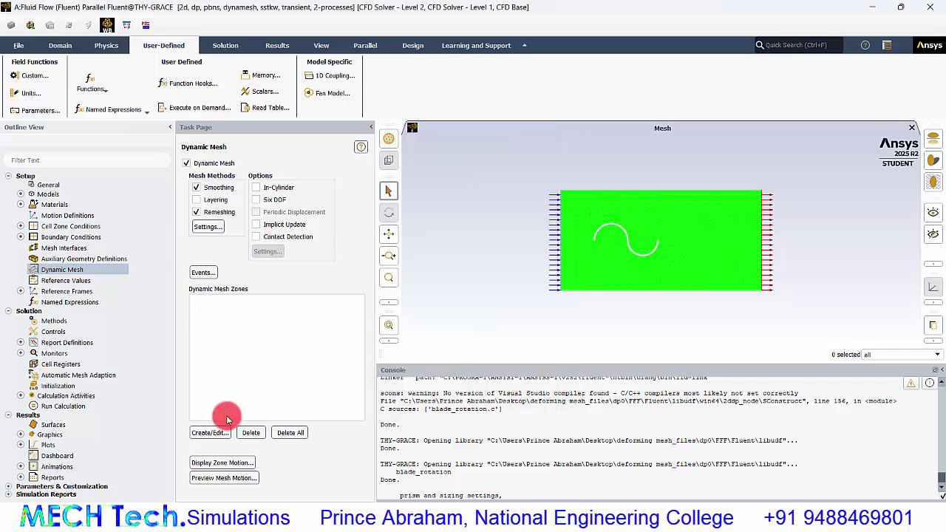
# Create a Rigid Body dynamic mesh zone for the blades zone, with blade_rotation::libudf as its motion UDF.
pyautogui.click(211, 432)
pyautogui.click(354, 182)
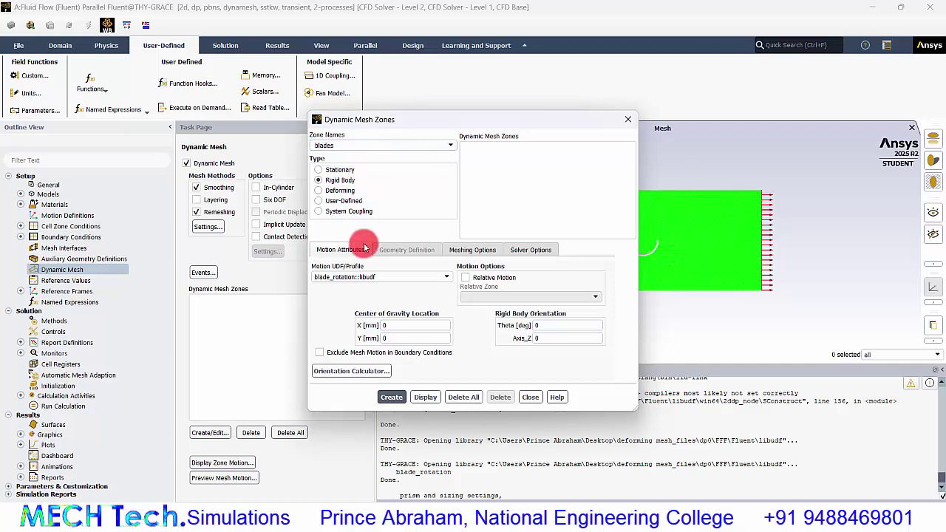
pyautogui.click(390, 400)
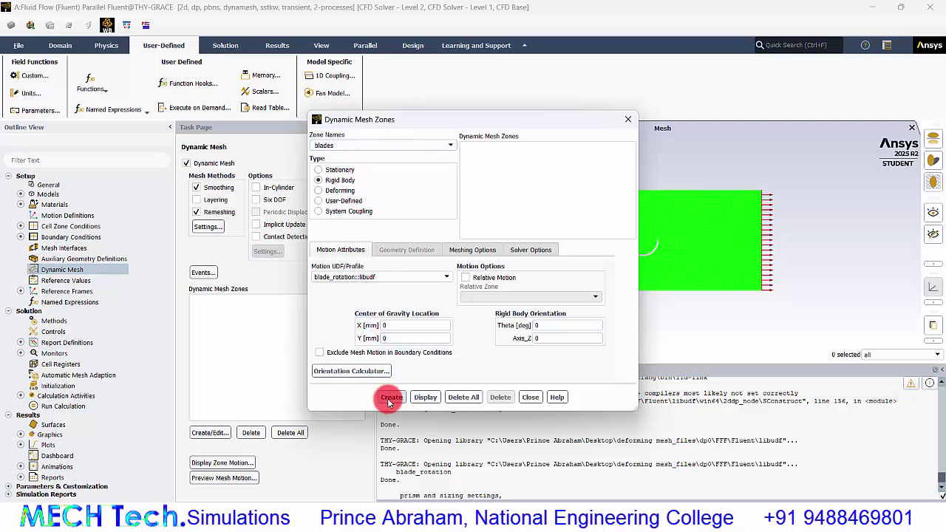
pyautogui.click(365, 275)
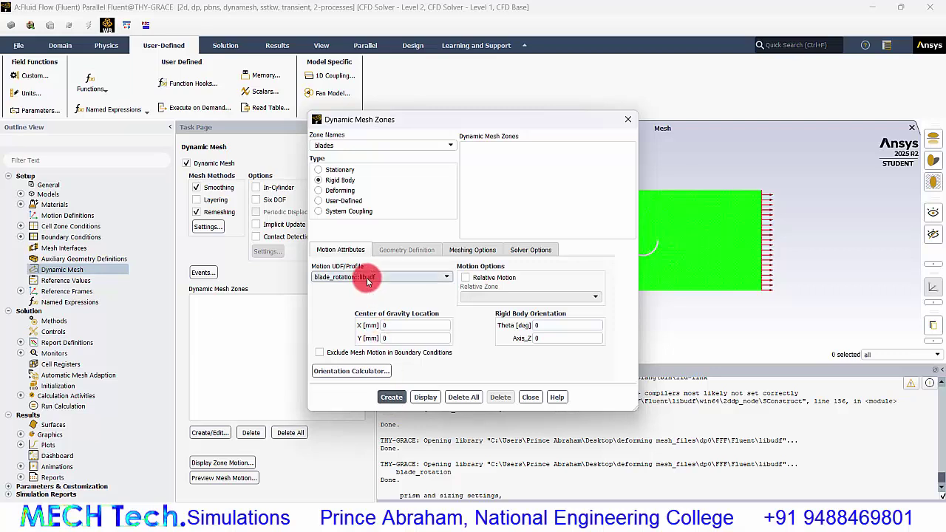
pyautogui.click(316, 277)
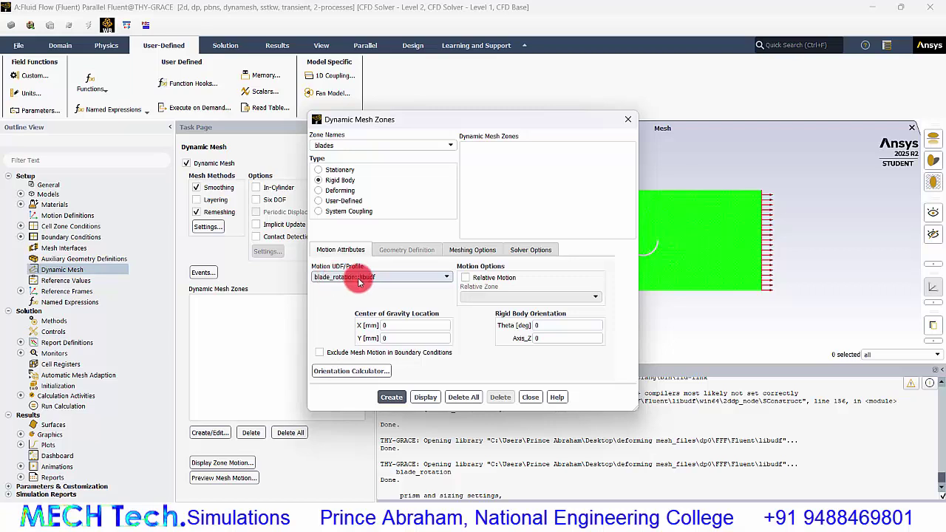
pyautogui.click(378, 280)
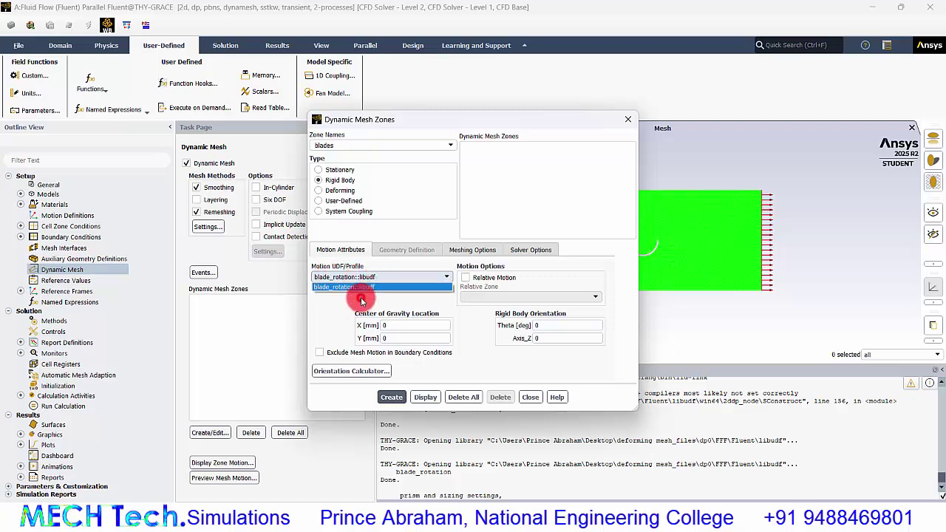
pyautogui.click(362, 288)
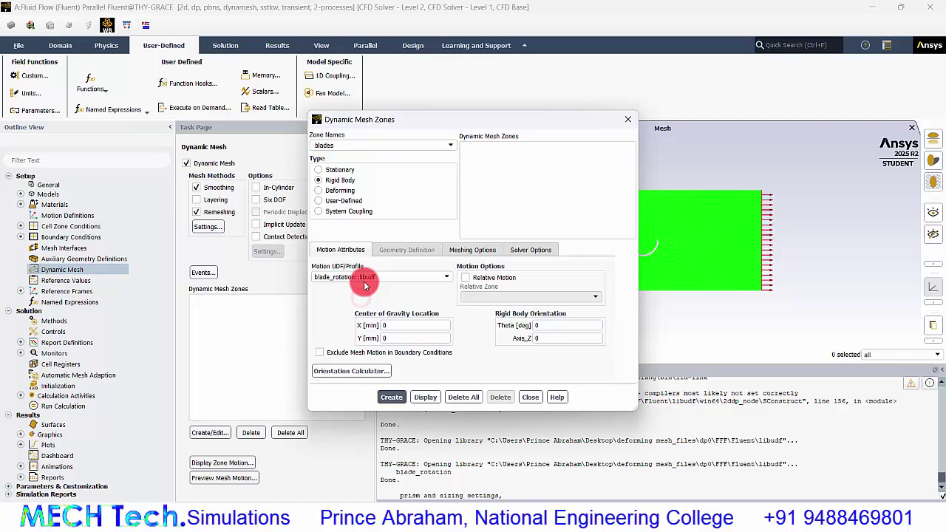
pyautogui.click(388, 397)
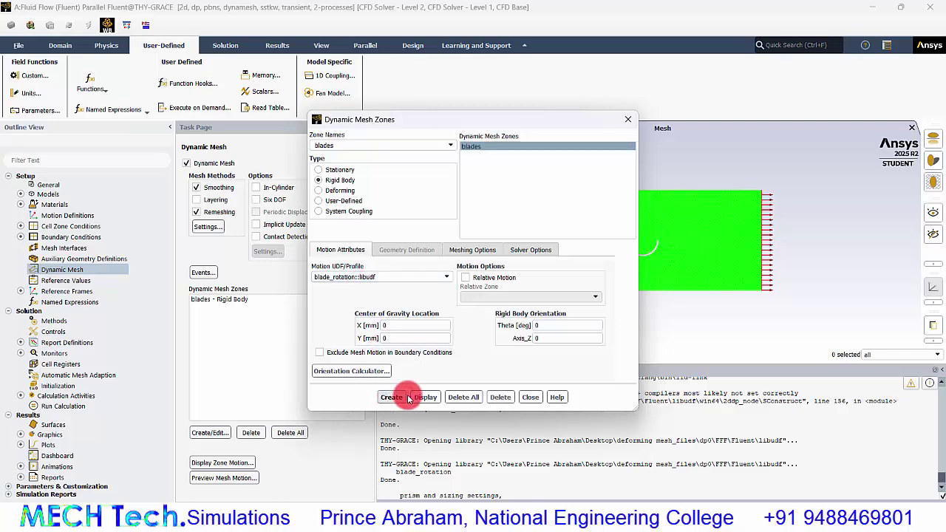
pyautogui.click(531, 397)
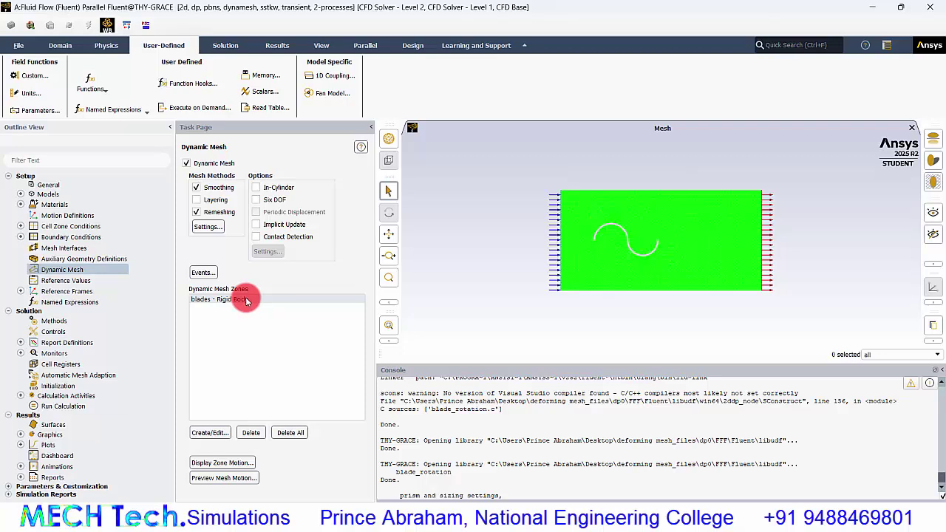
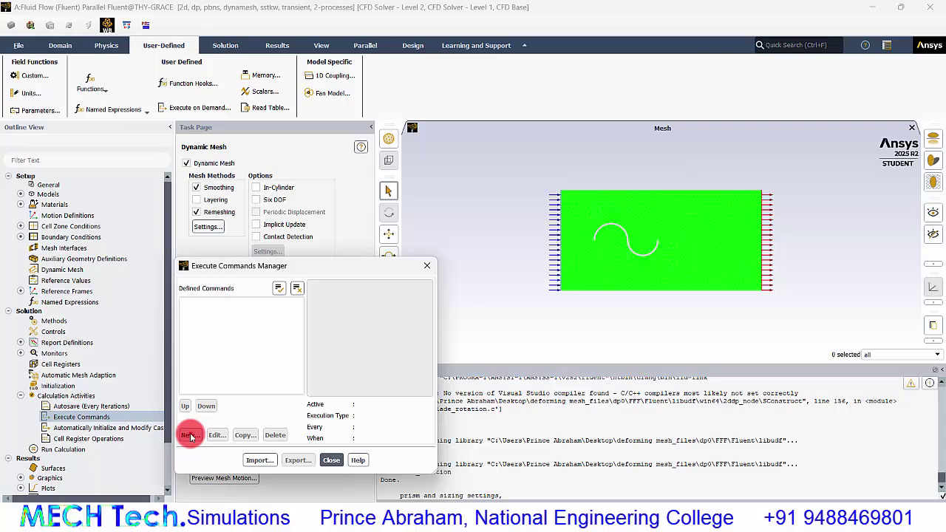
# Add a new execute command that runs repeatedly every 1 time step.
pyautogui.click(190, 436)
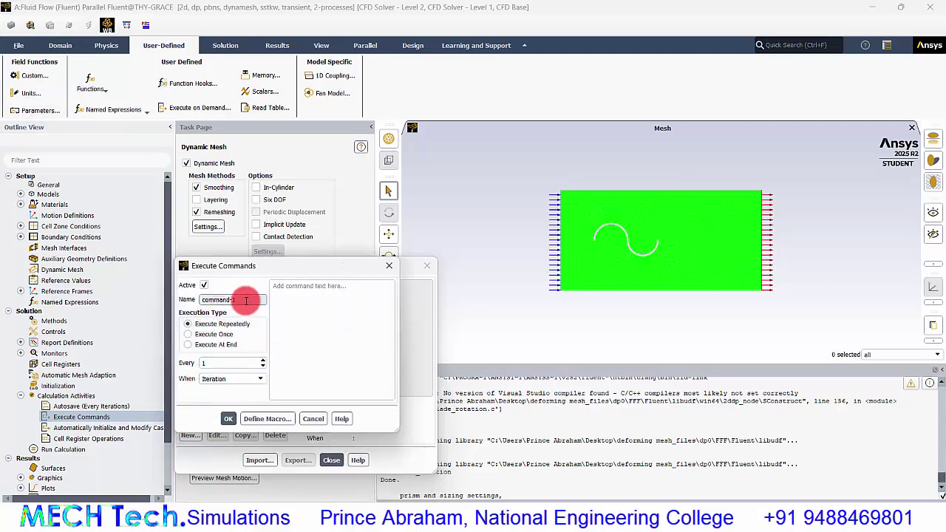
pyautogui.click(220, 380)
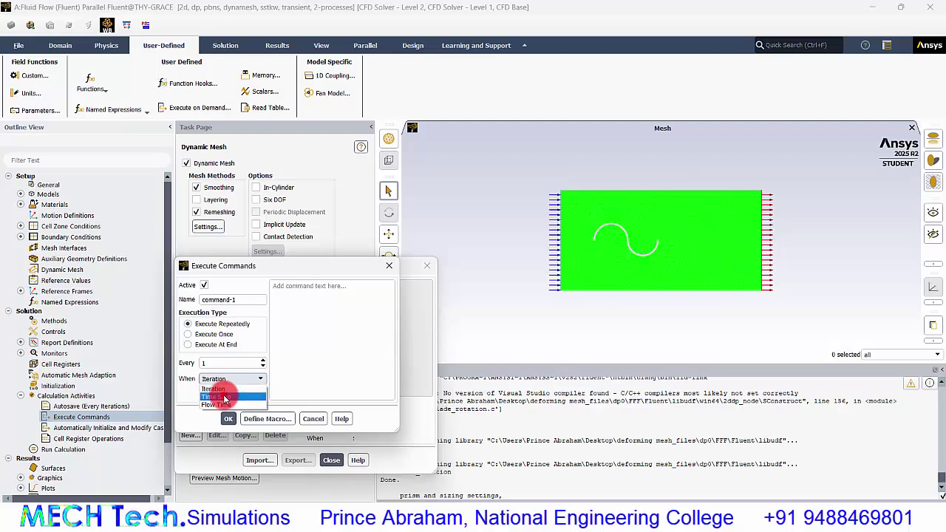
pyautogui.click(224, 398)
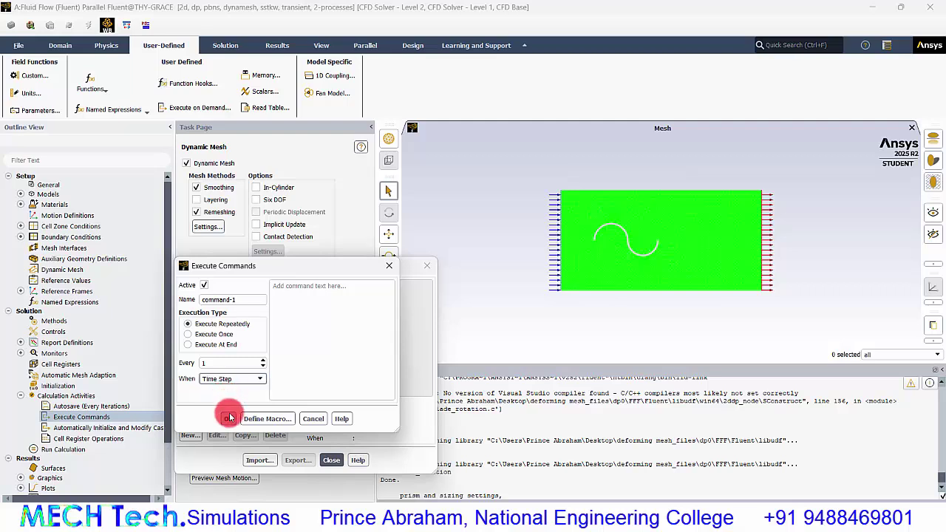
# Enter the command lines "di con vm 0 18" and "di sp %f" as the execute command's text and save the command.
pyautogui.click(301, 290)
pyautogui.write('di')
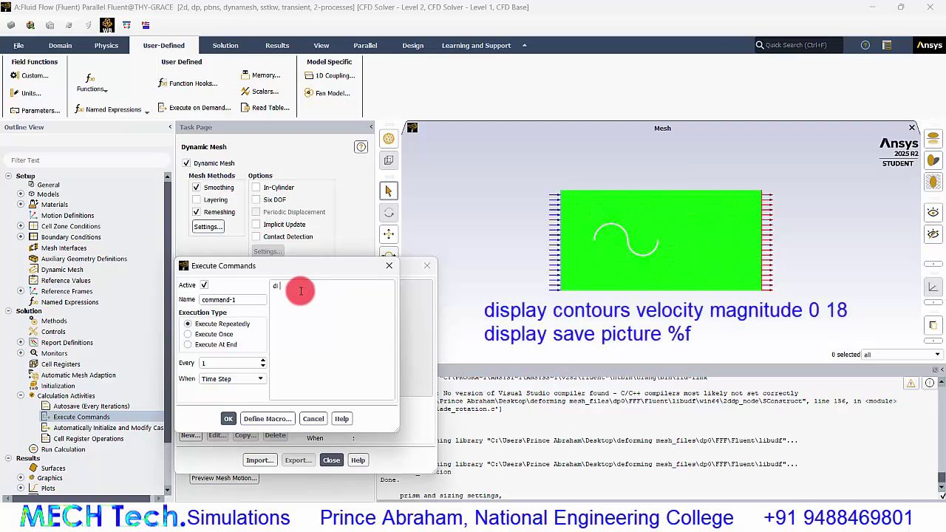
pyautogui.write(' convm 0 18')
pyautogui.press('Return')
pyautogui.write('di sp %f')
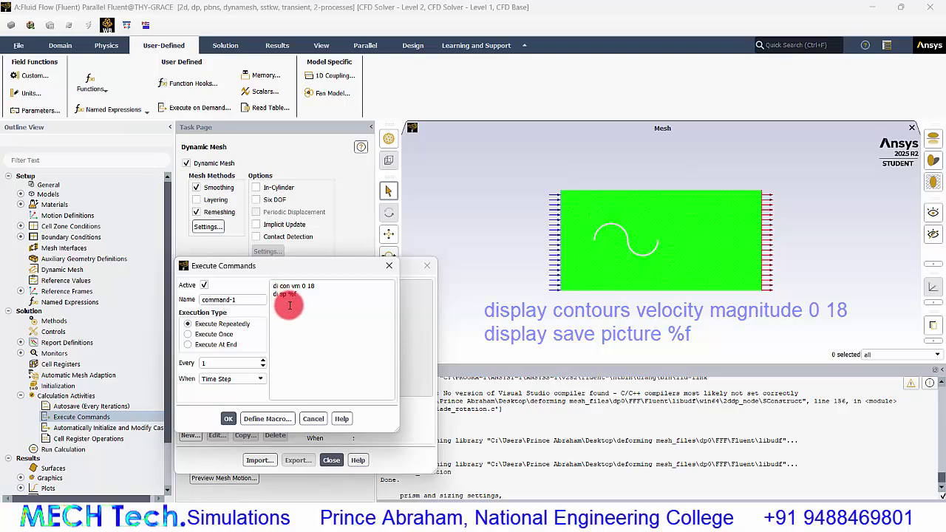
pyautogui.click(228, 418)
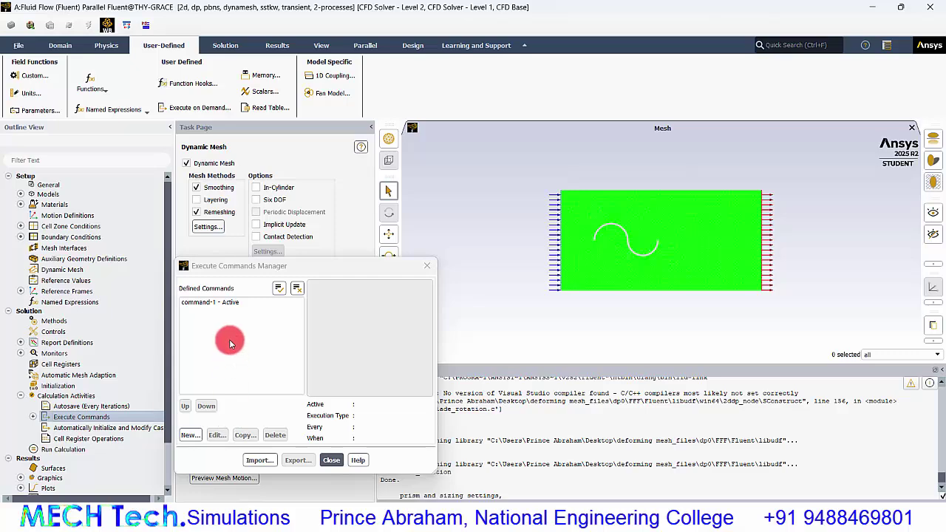
pyautogui.click(331, 460)
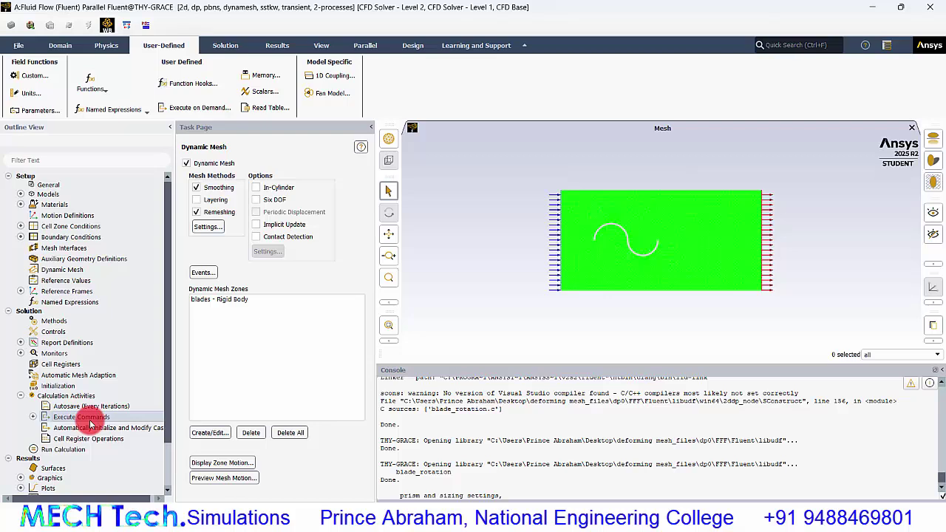
pyautogui.scroll(-3, 91, 423)
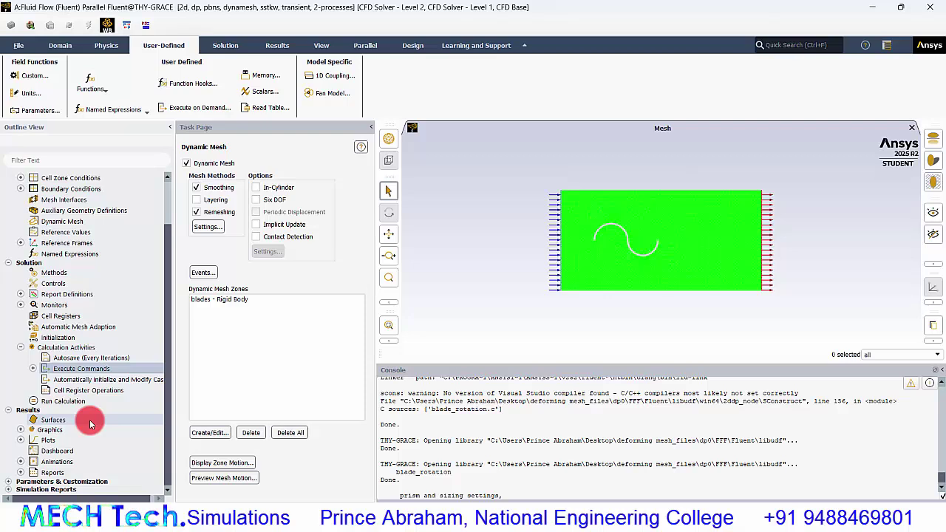
pyautogui.click(21, 294)
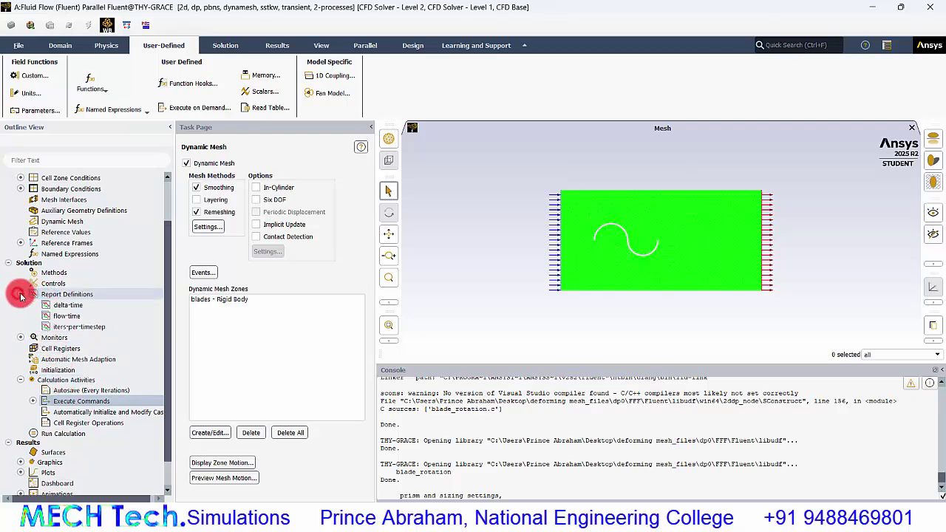
pyautogui.click(21, 294)
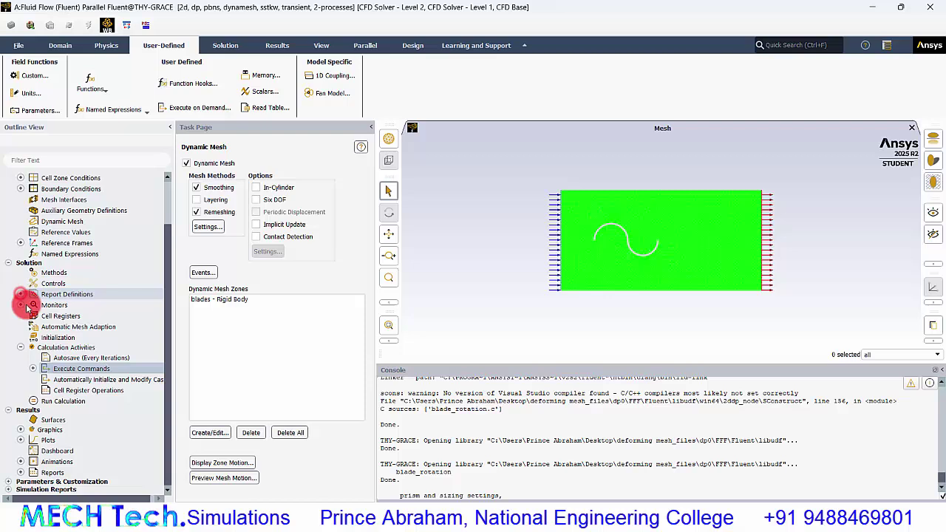
# Set the transient run to a time step size of 0.005 s and 1000 time steps.
pyautogui.doubleClick(65, 401)
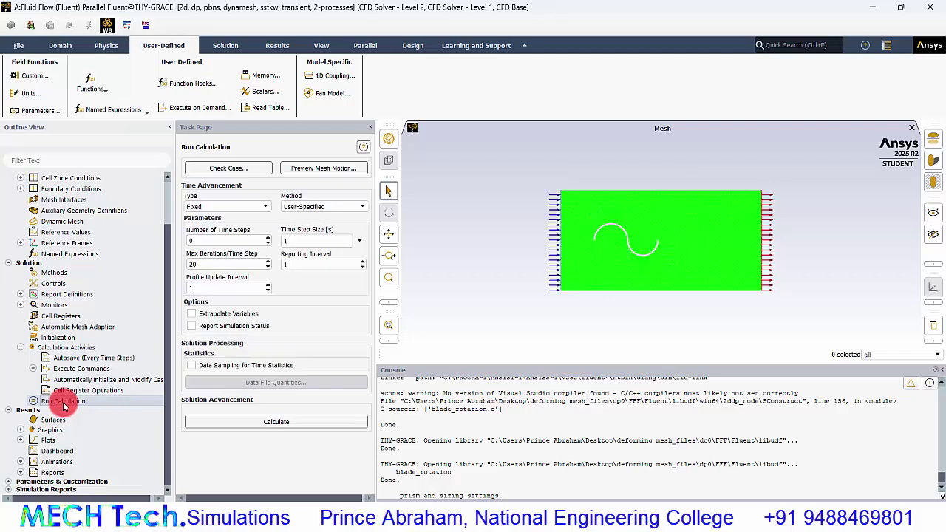
pyautogui.click(299, 240)
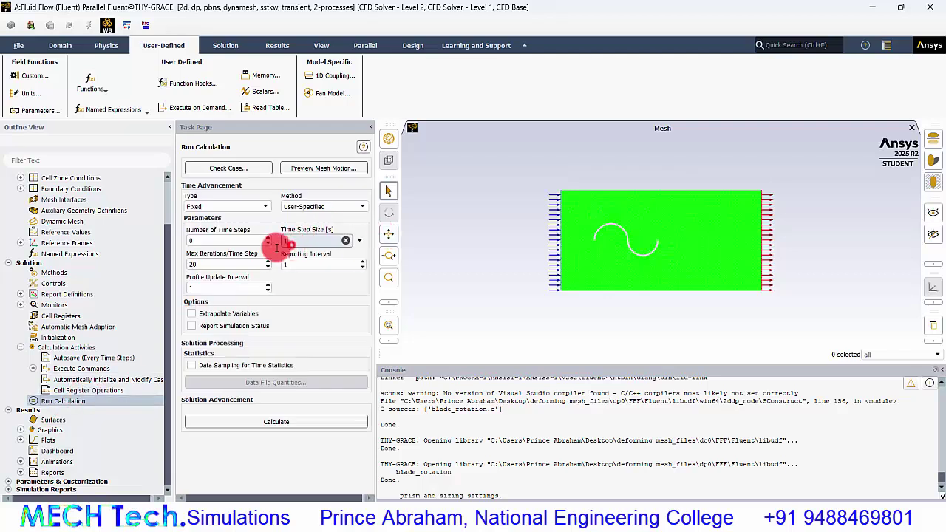
pyautogui.write('0.005')
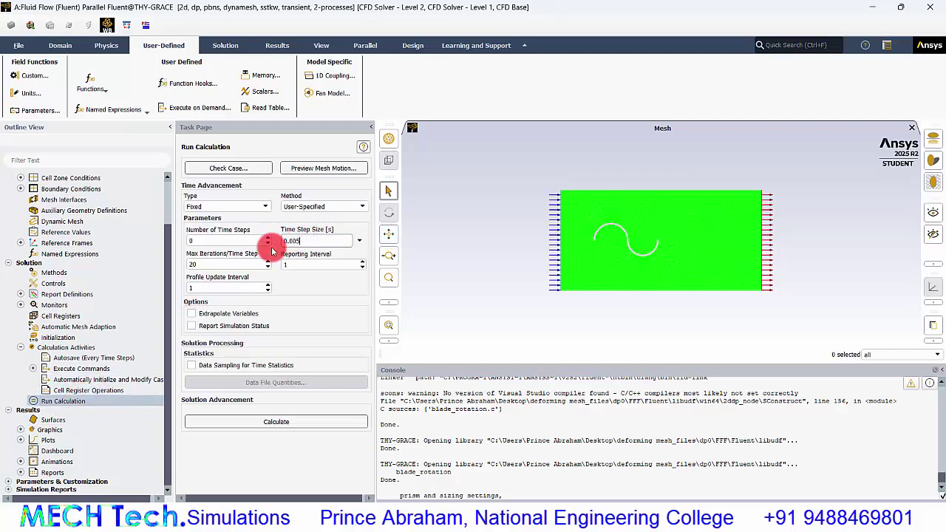
pyautogui.doubleClick(217, 240)
pyautogui.write('1000')
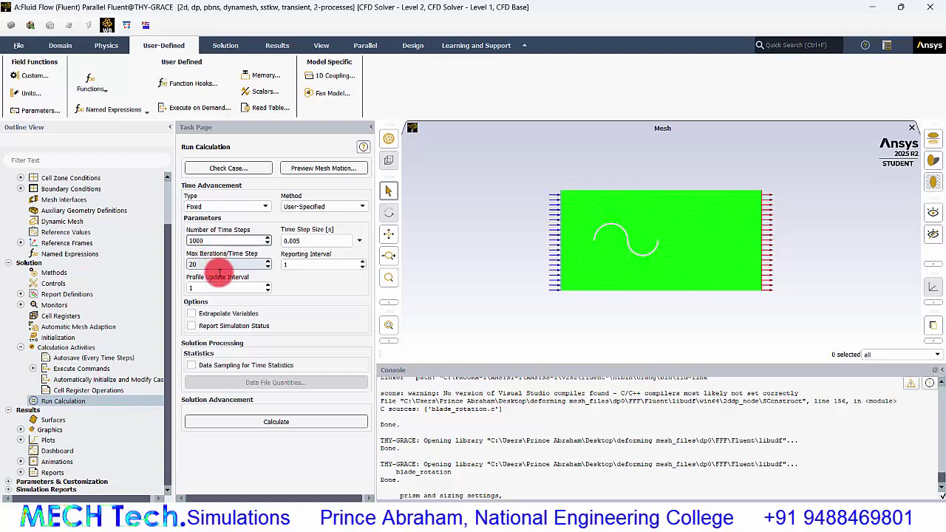
# Start the calculation and agree to initialize the case first.
pyautogui.click(279, 426)
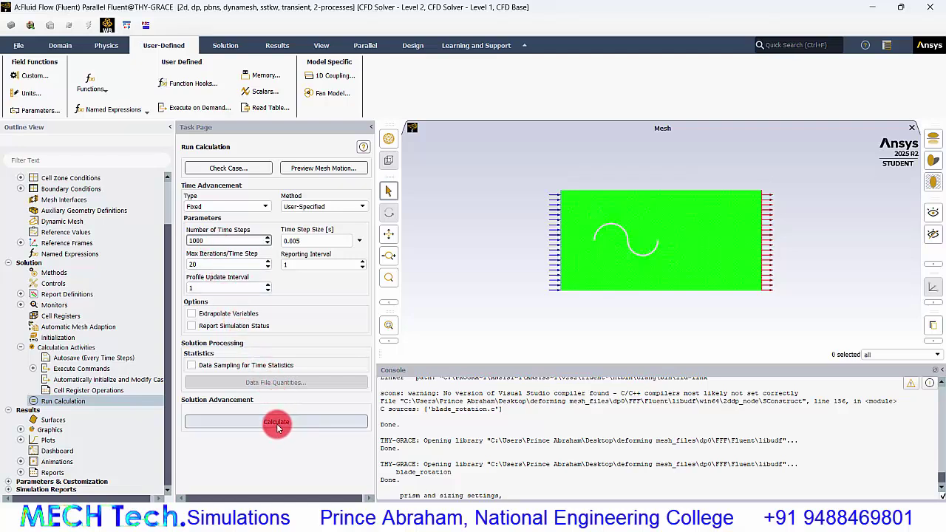
pyautogui.click(278, 426)
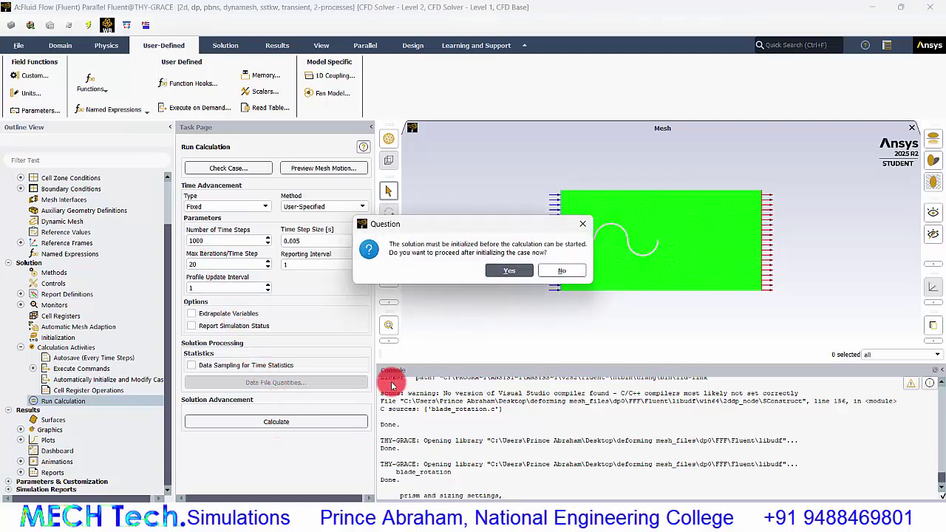
pyautogui.click(517, 273)
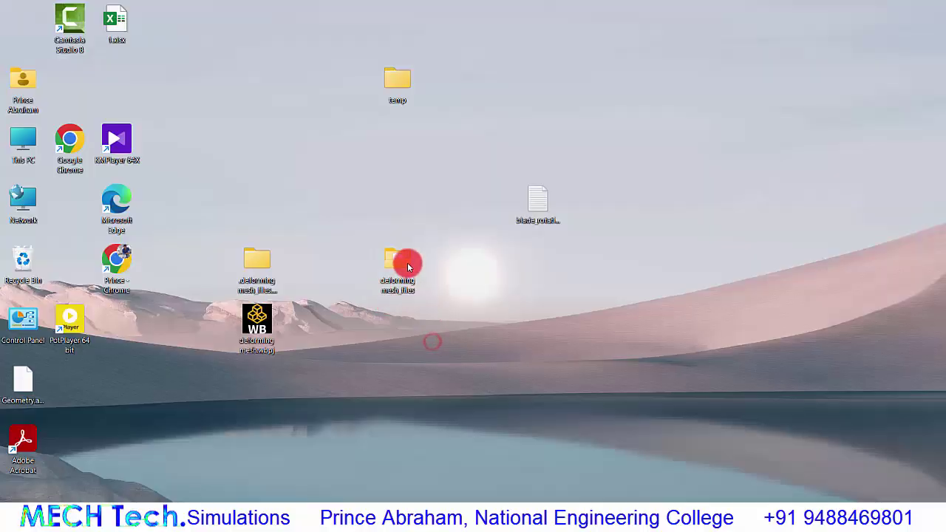
# In File Explorer, open the project's output folder at deforming mesh_files > dp0 > FFF > Fluent.
pyautogui.doubleClick(403, 264)
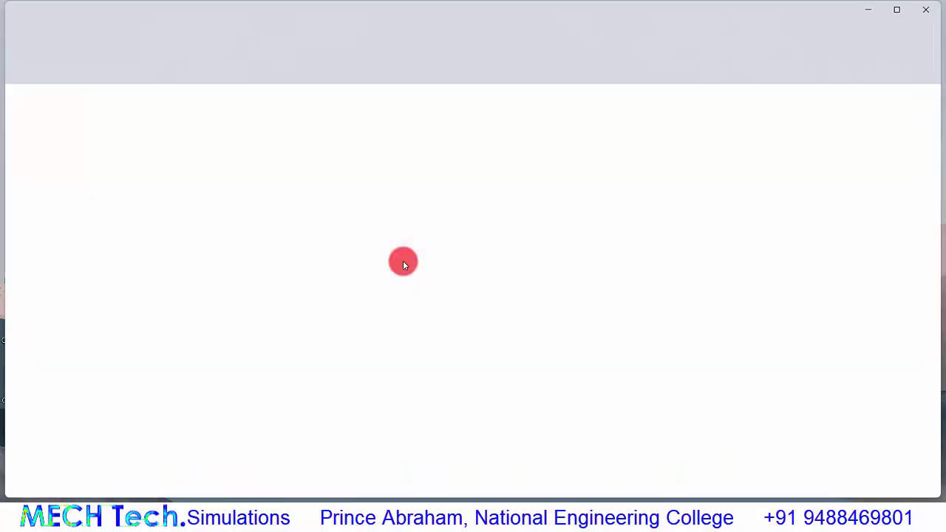
pyautogui.click(177, 113)
pyautogui.doubleClick(178, 113)
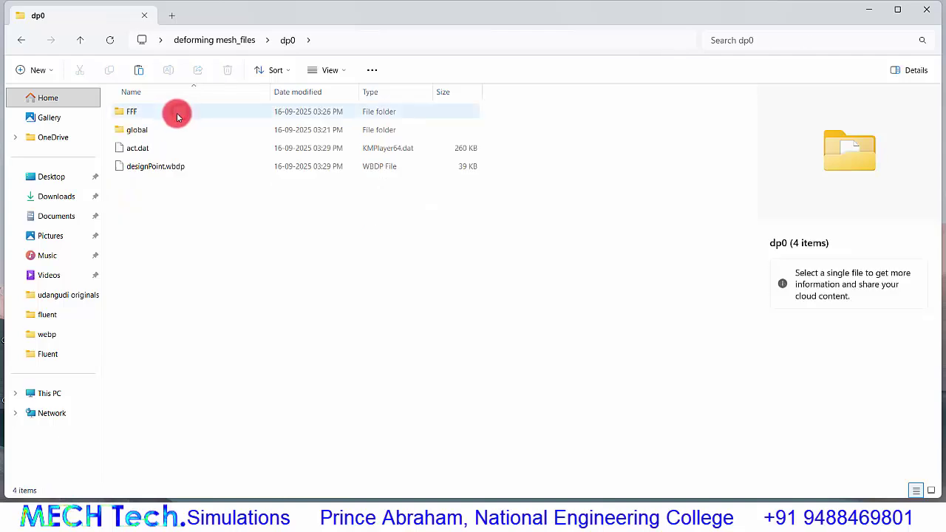
pyautogui.doubleClick(176, 113)
pyautogui.doubleClick(160, 128)
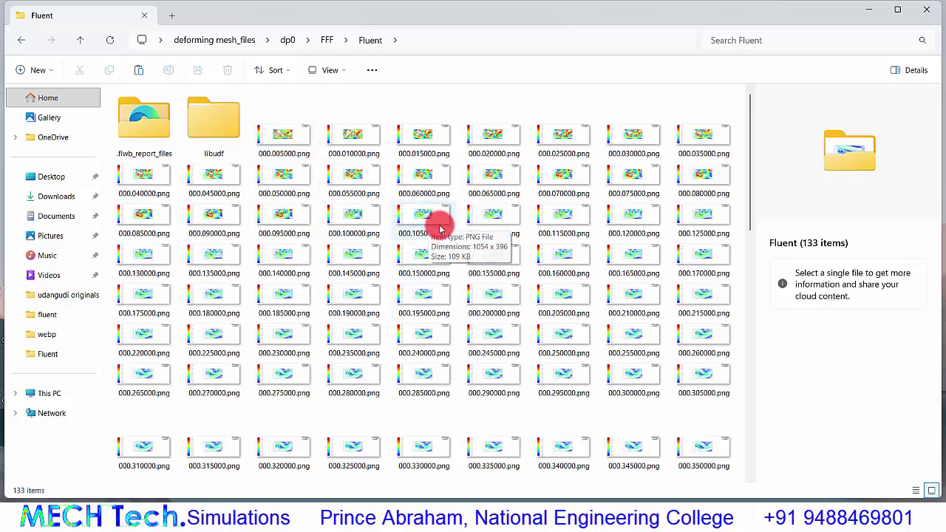
# Preview the saved contour image 000.150000.png and look through the remaining files in the Fluent folder.
pyautogui.click(434, 255)
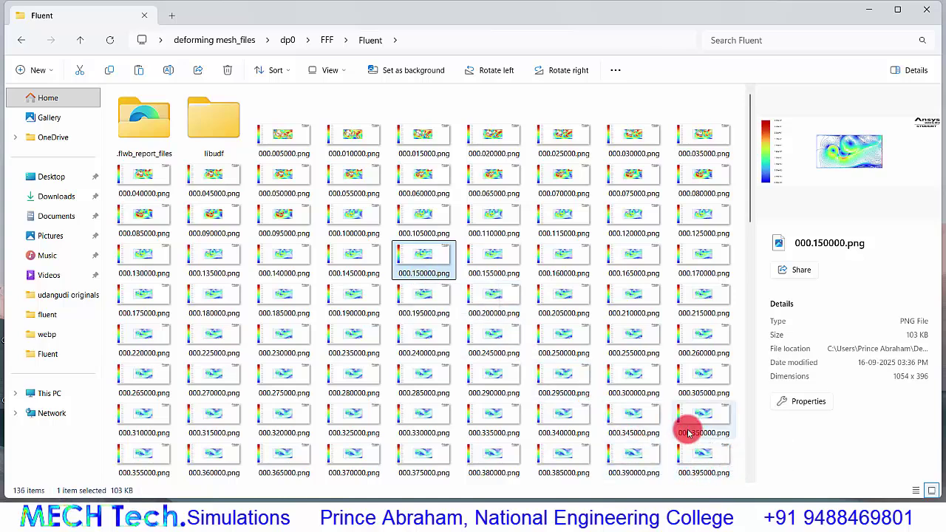
pyautogui.scroll(-3, 687, 436)
pyautogui.scroll(-4, 675, 411)
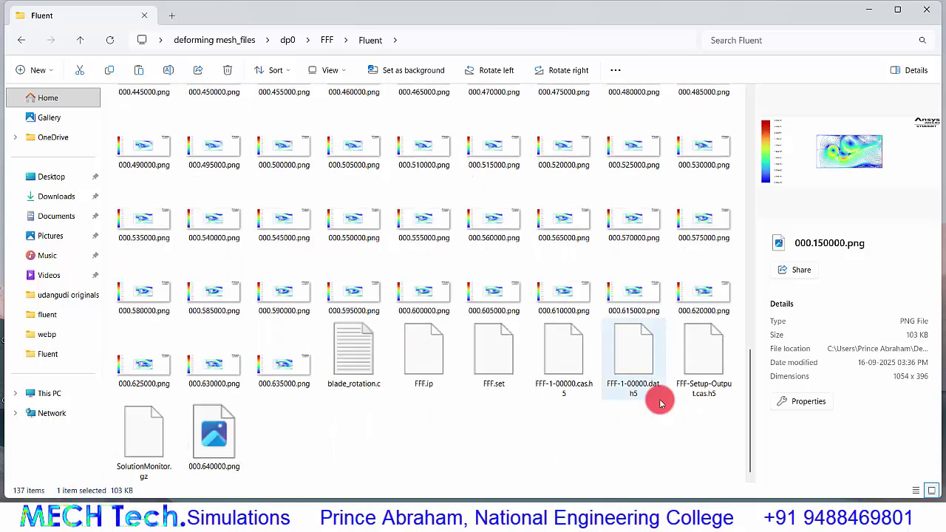